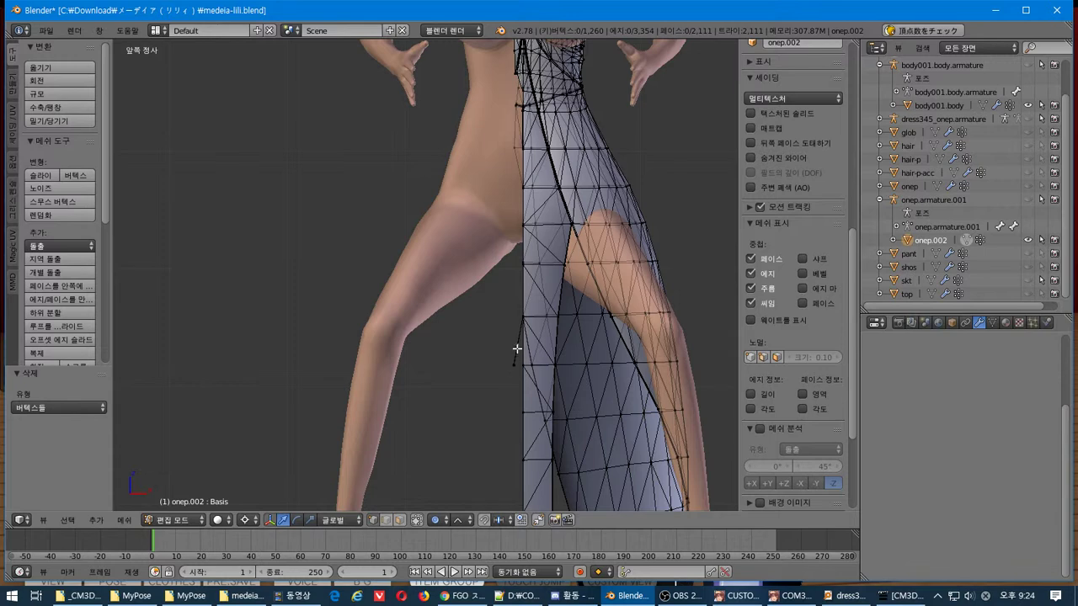
Delete the dress vertices that cross the body's centre line between the bodice and the thigh-level part of the skirt
middle_click_drag(517, 347, 476, 434, "shift")
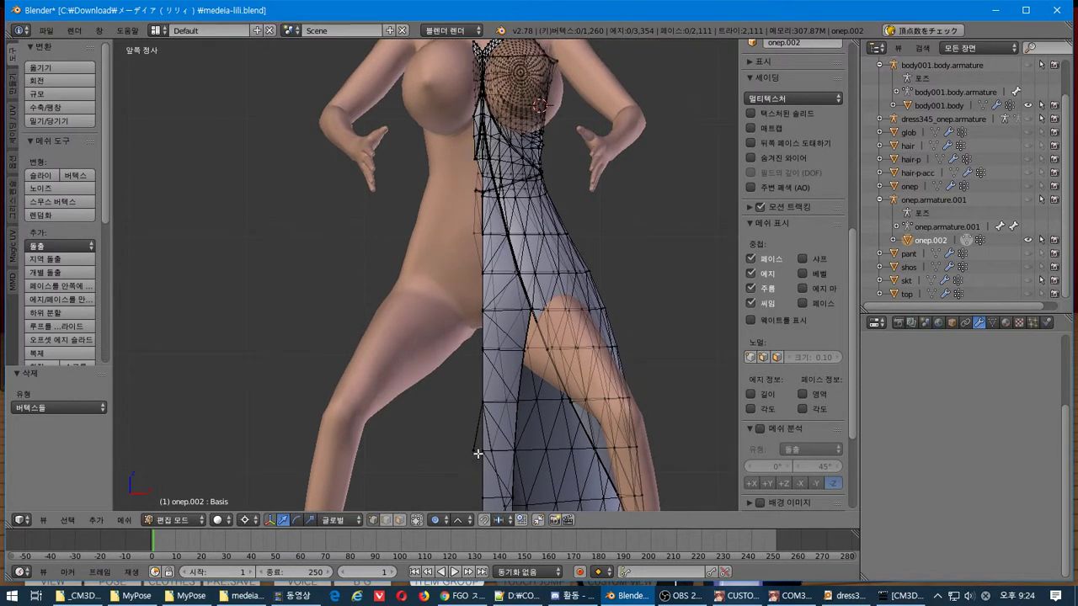
key("b")
left_click_drag(477, 453, 345, 39)
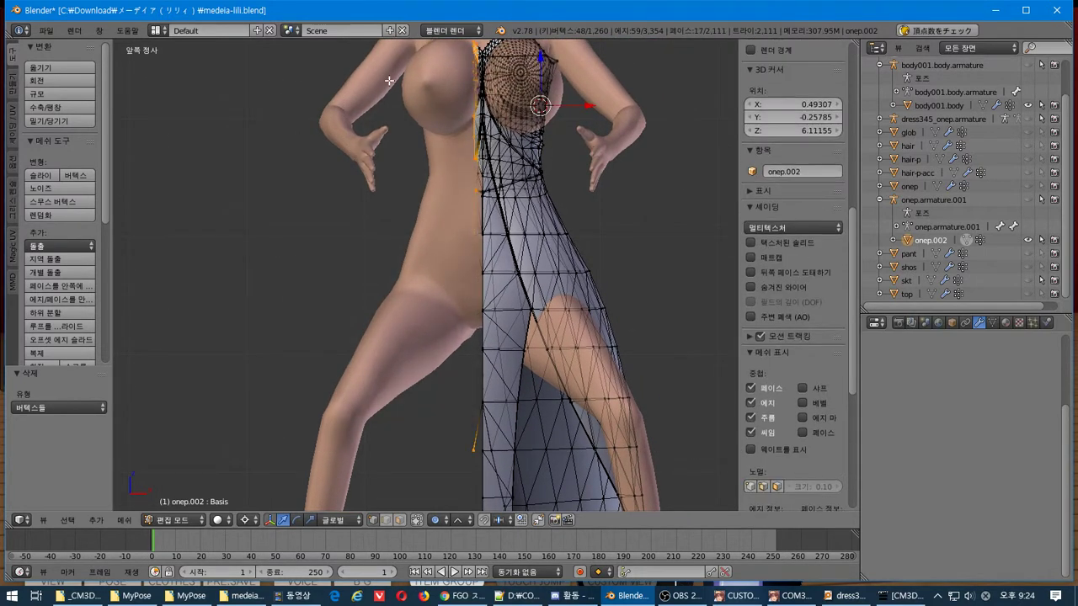
key("x")
left_click(406, 112)
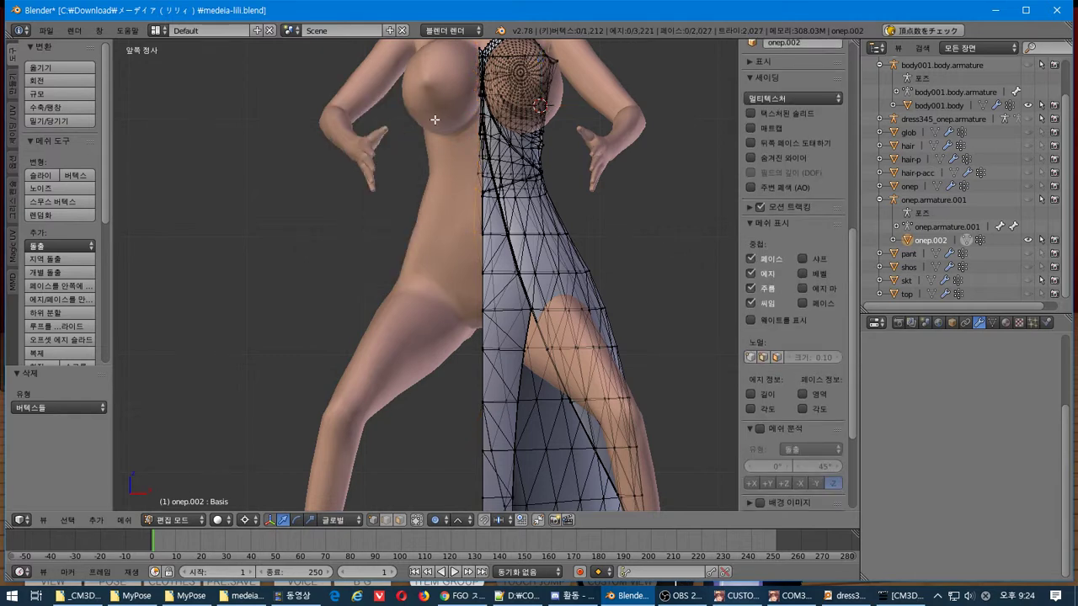
Delete the dress vertices spilling over the centre line from the neckline down to the waist
middle_click_drag(434, 120, 428, 285, "shift")
scroll(428, 286, "up", 5)
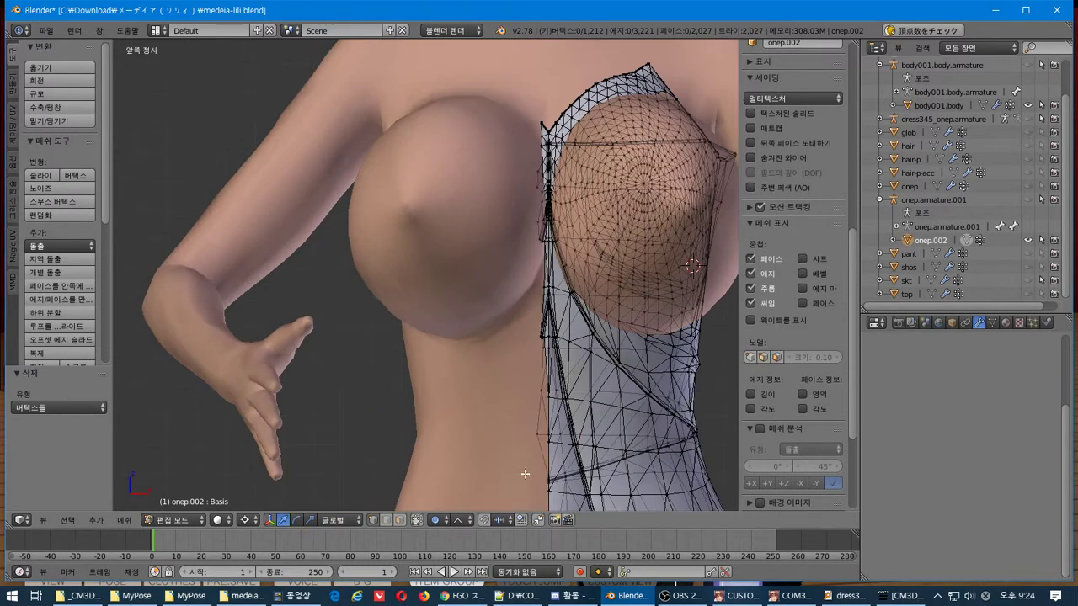
key("b")
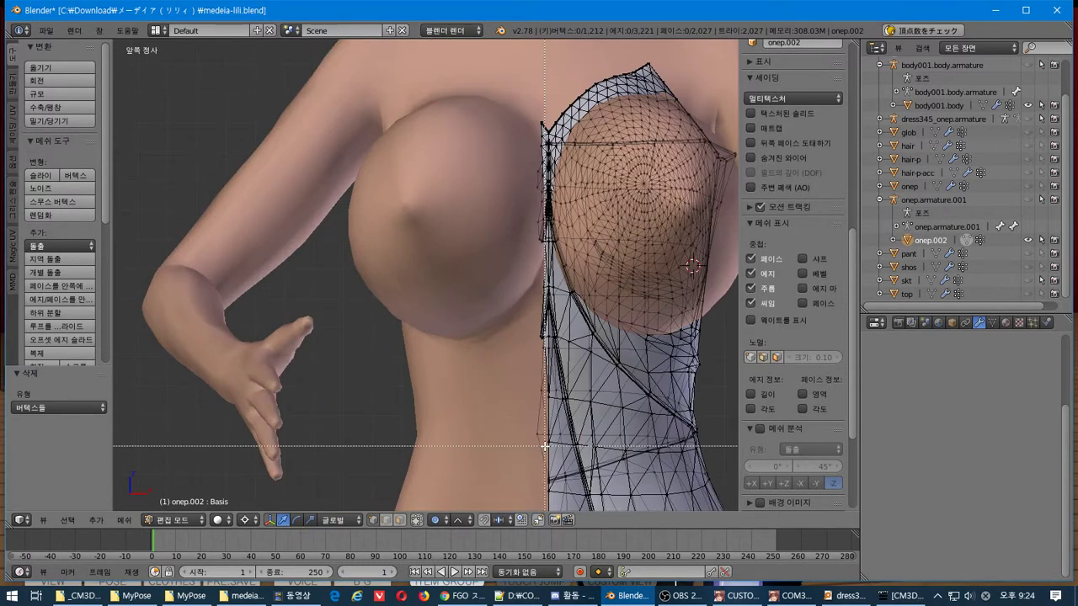
left_click_drag(545, 446, 339, 123)
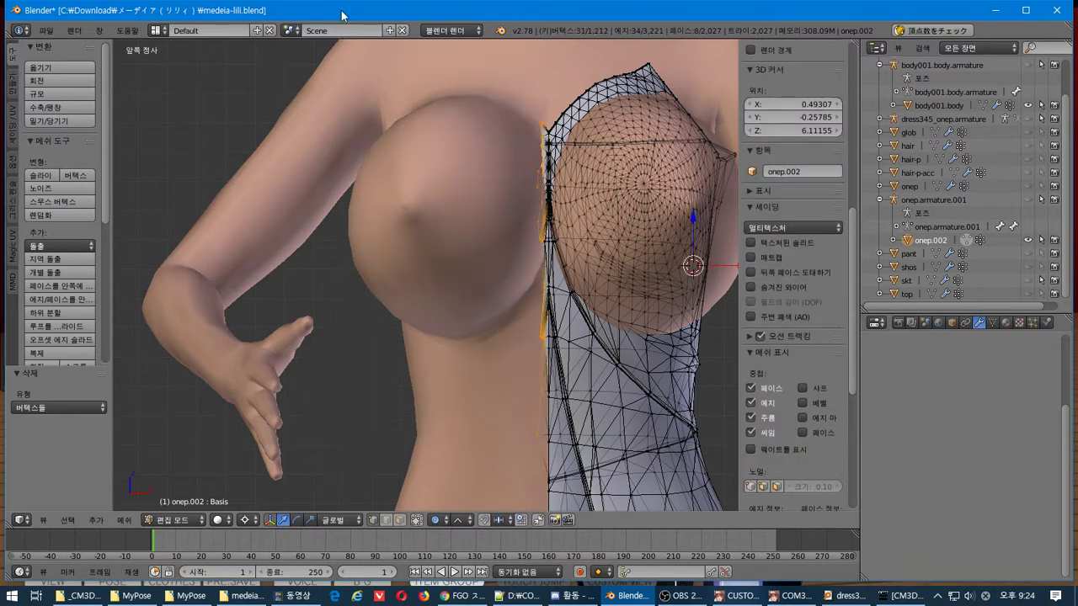
key("x")
left_click(360, 54)
Hide the viewport's properties sidebar and delete the leftover vertices past the centre line between the breasts
scroll(498, 139, "up", 4)
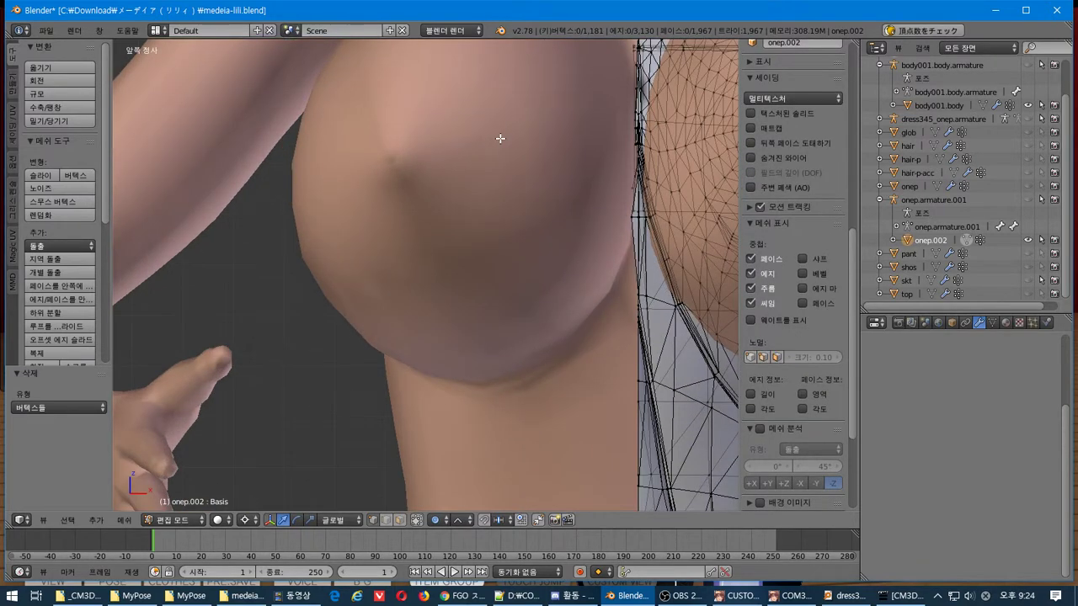
middle_click_drag(567, 175, 418, 302, "shift")
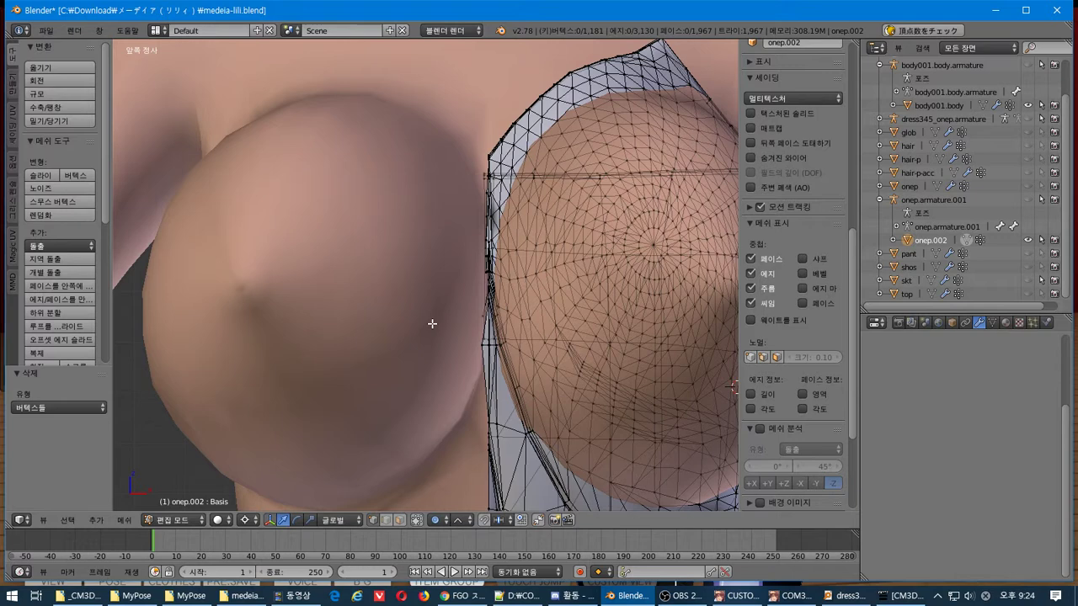
left_click(484, 368)
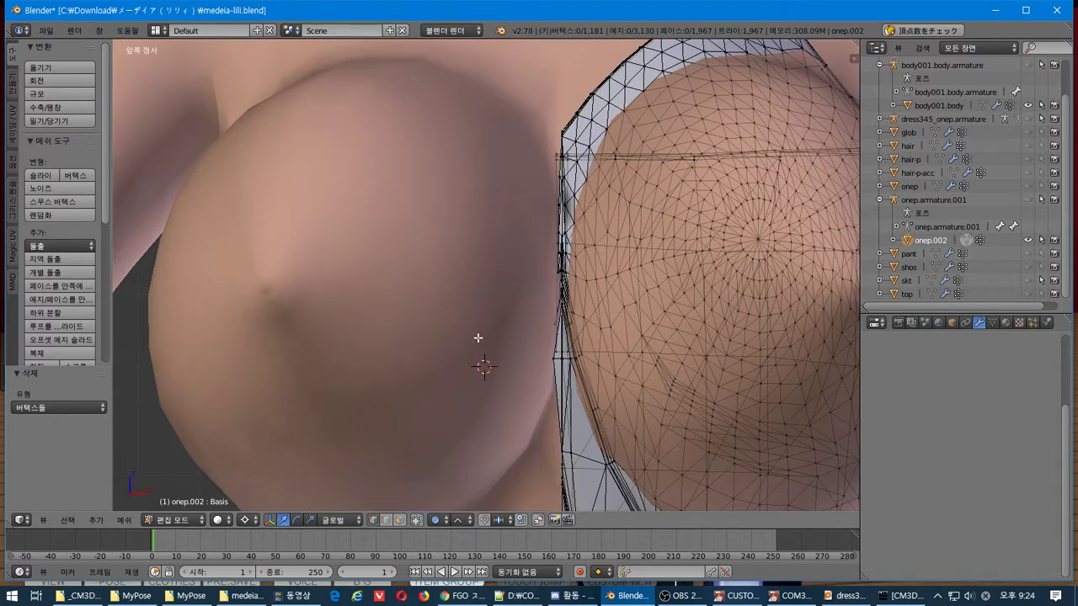
left_click(424, 352)
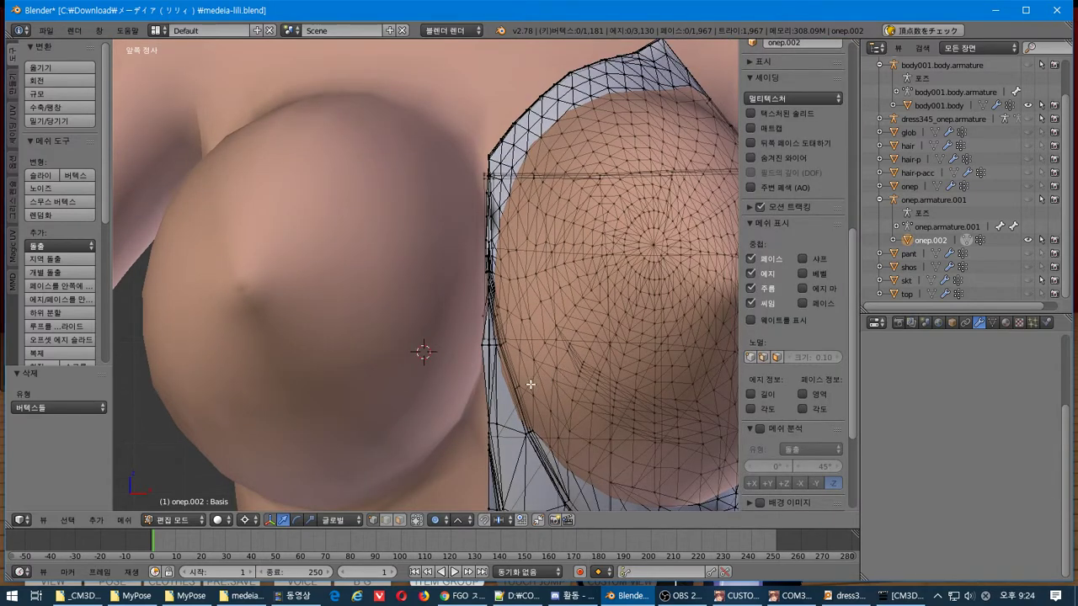
key("n")
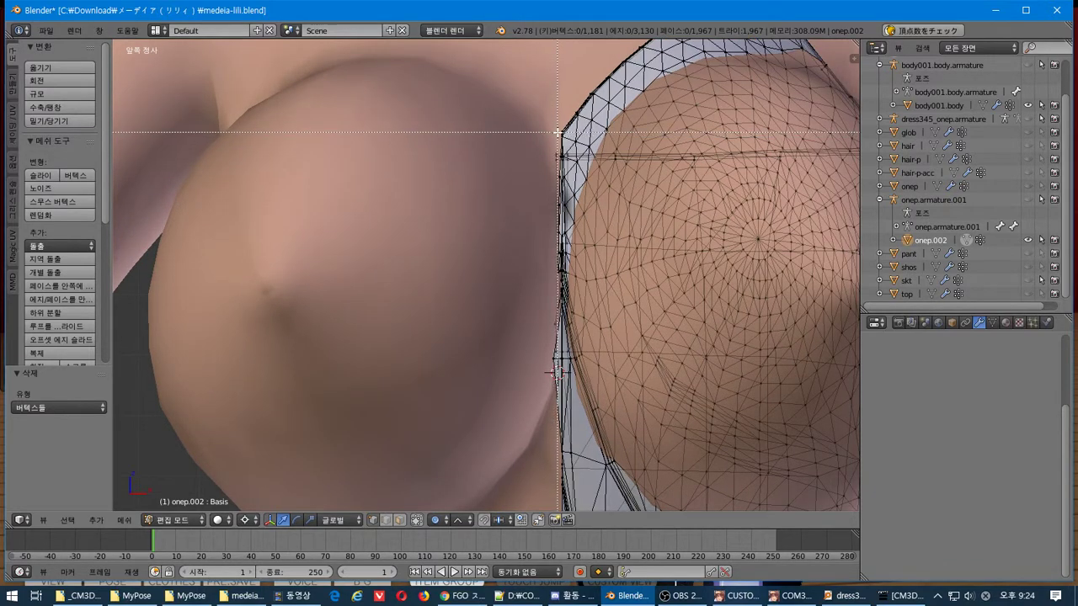
left_click_drag(553, 135, 459, 471)
key("x")
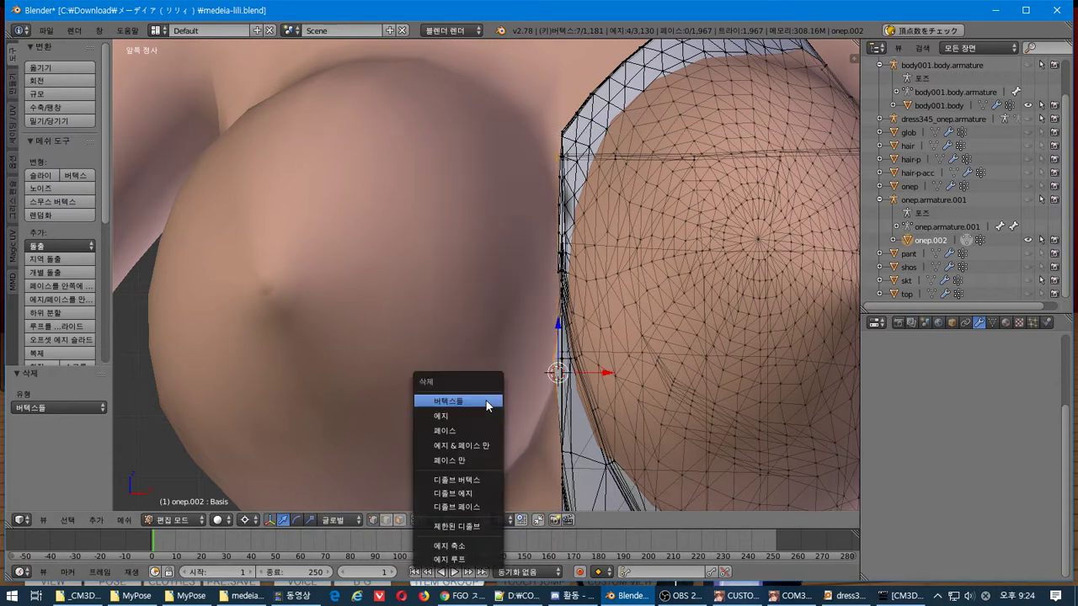
left_click(485, 401)
Delete the thin strip of vertices still overhanging the centre edge between the breasts, below the neckline
scroll(606, 211, "up", 6)
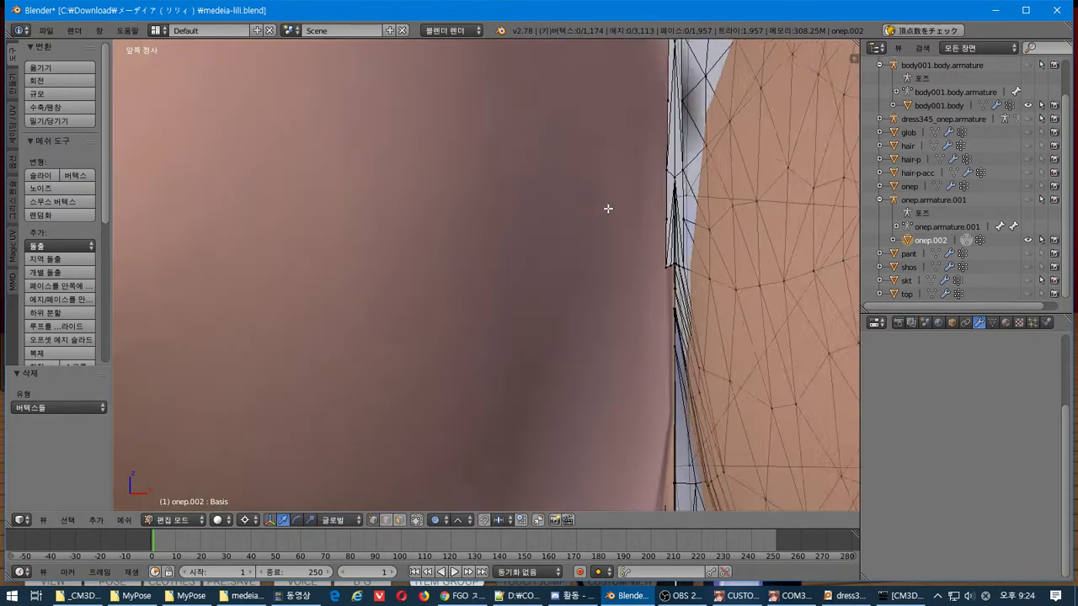
scroll(518, 376, "down", 1)
middle_click_drag(518, 377, 397, 385, "shift")
key("b")
left_click_drag(493, 156, 363, 480)
key("x")
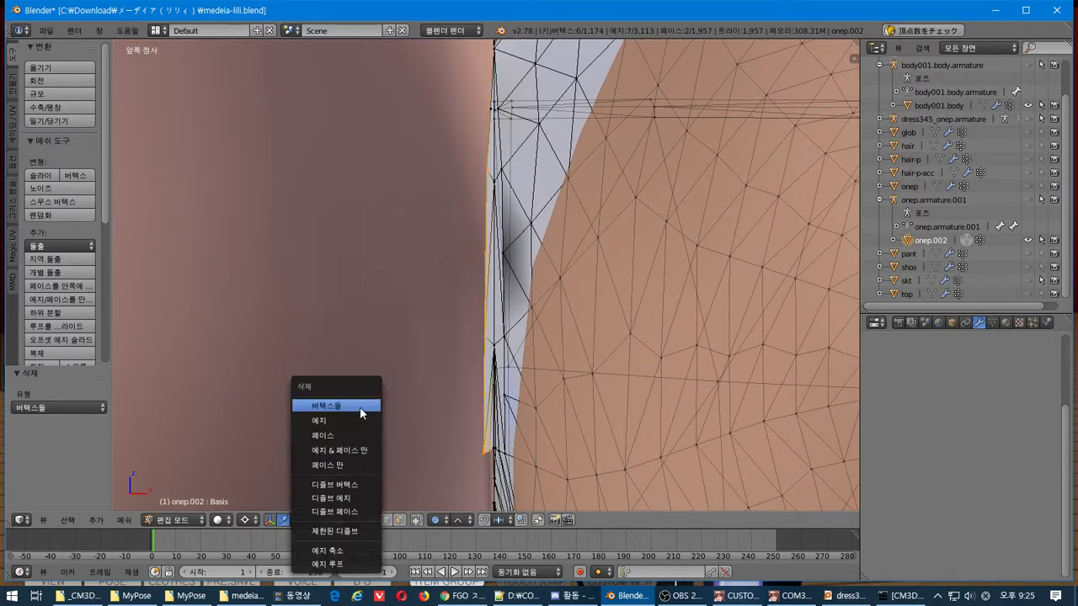
left_click(347, 407)
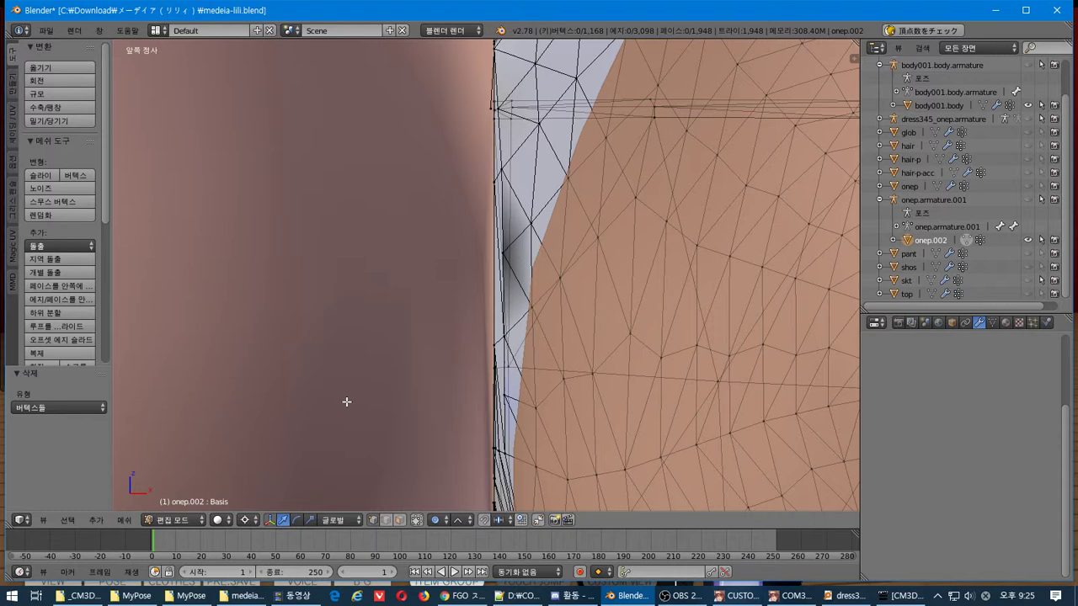
Delete the single stray vertex still protruding past the centre edge just below the neckline
key("x")
left_click(487, 108)
scroll(477, 125, "down", 1)
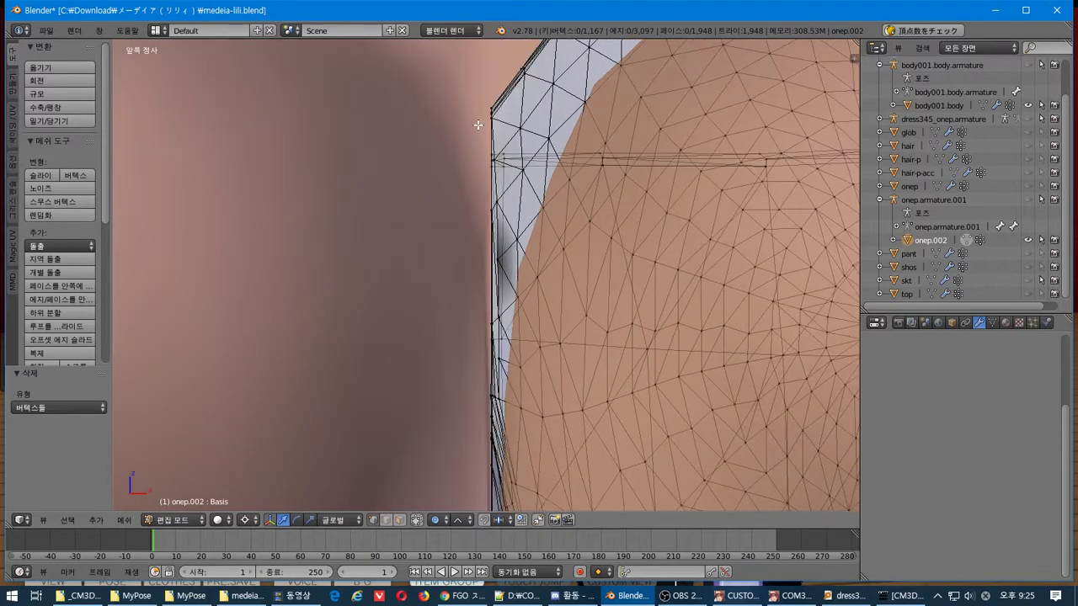
Examine the dress half's centre edge from the neckline down through the skirt for vertices still crossing the middle
scroll(536, 427, "down", 4)
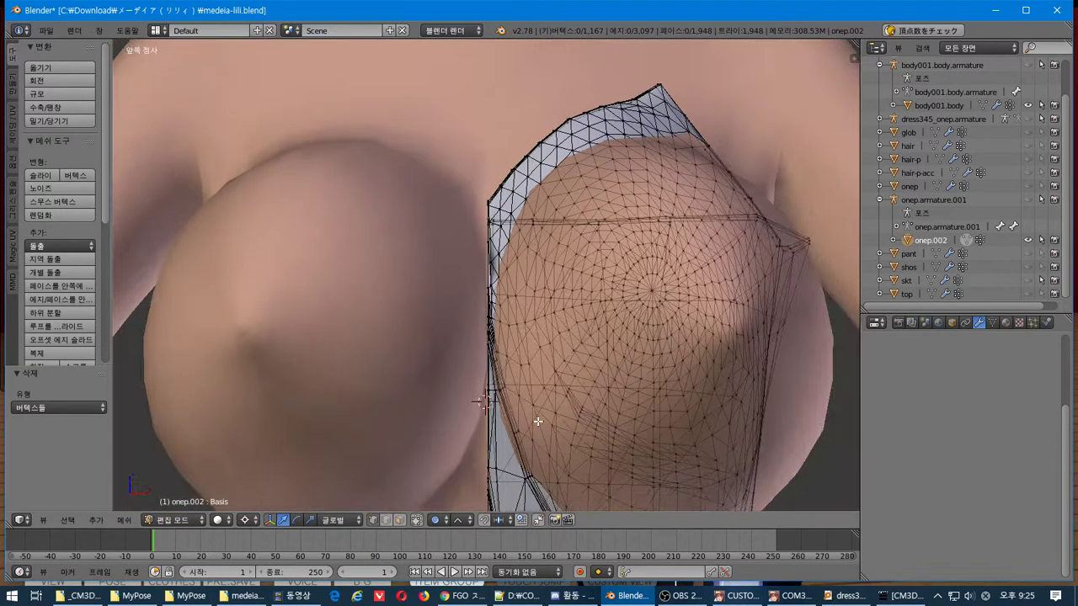
middle_click_drag(537, 424, 527, 207, "shift")
scroll(527, 202, "up", 3)
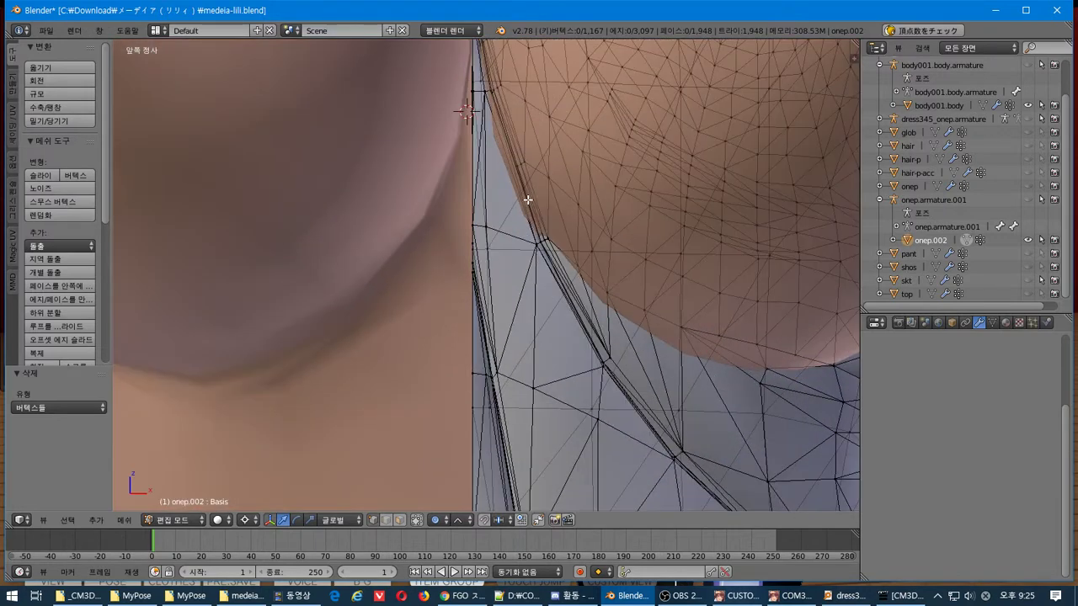
scroll(527, 199, "down", 5)
middle_click_drag(520, 416, 524, 42, "shift")
mouse_move(524, 509)
middle_mouse_down("shift")
mouse_move(527, 231)
mouse_move(536, 509)
middle_mouse_up("shift")
middle_click_drag(535, 42, 541, 508, "shift")
mouse_move(541, 43)
middle_mouse_down("shift")
mouse_move(544, 75)
mouse_move(532, 42)
middle_mouse_up("shift")
middle_click_drag(533, 509, 525, 490, "shift")
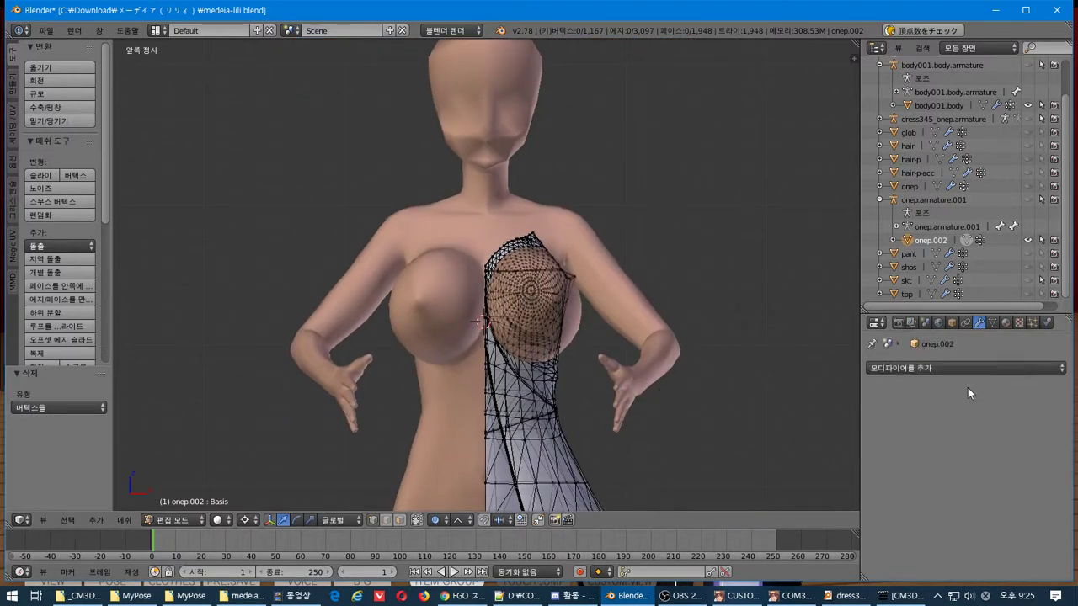
Add a Mirror modifier on the X axis to the dress half and set its merge limit to 0
left_click(967, 371)
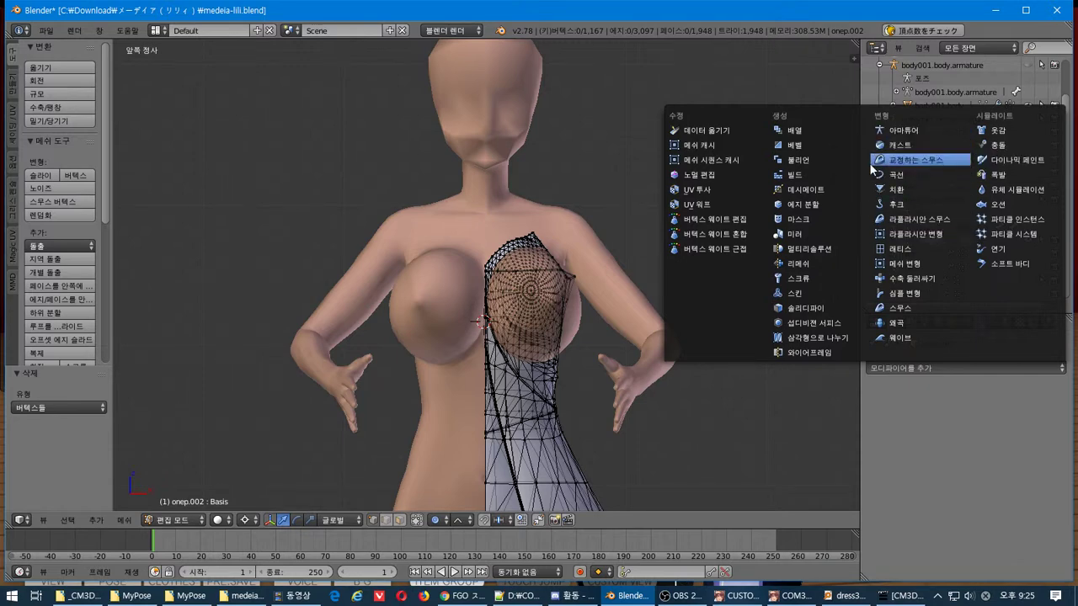
left_click(816, 234)
scroll(500, 445, "down", 3)
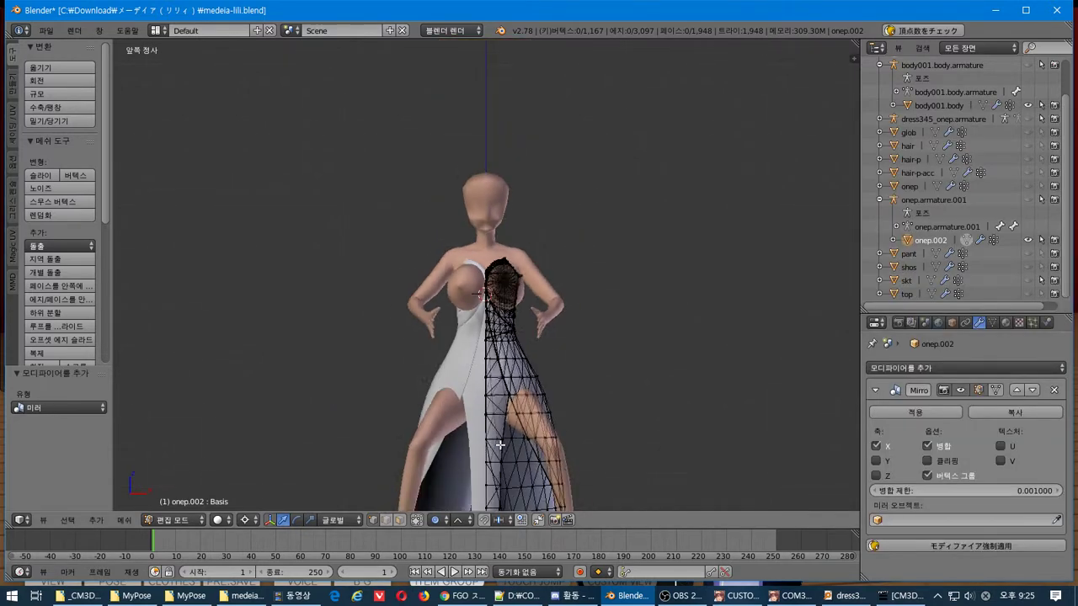
middle_click_drag(501, 444, 455, 480)
scroll(555, 432, "up", 5)
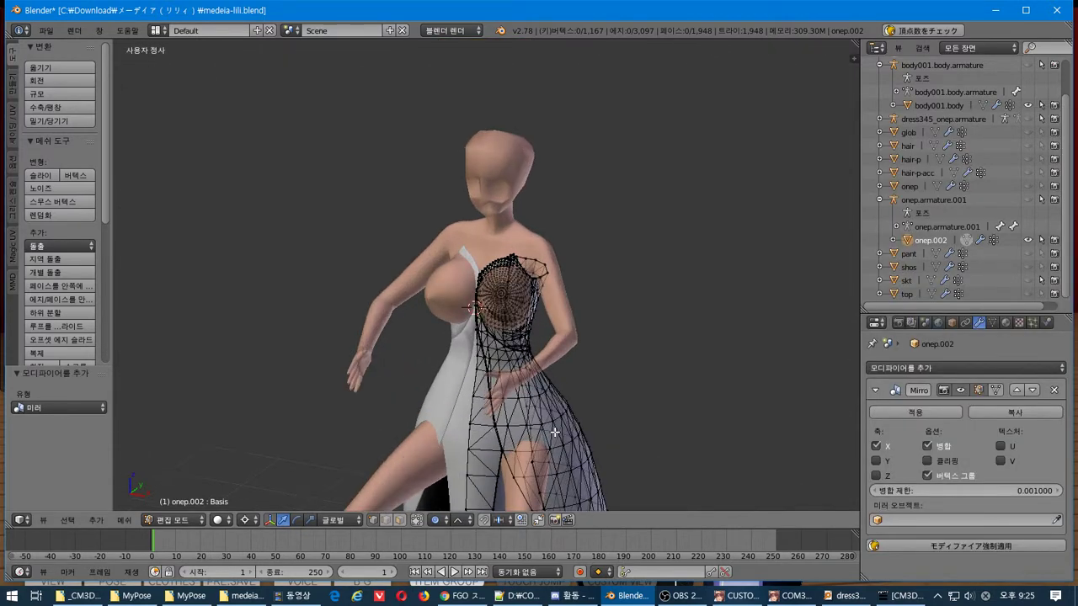
scroll(555, 432, "down", 2)
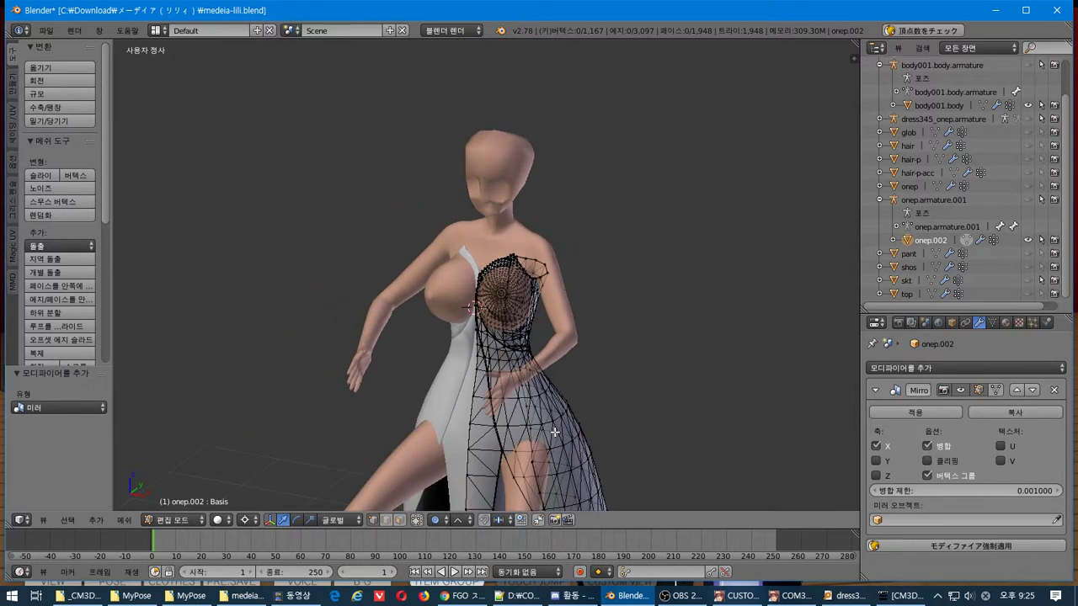
left_click(985, 492)
type("0")
key("Return")
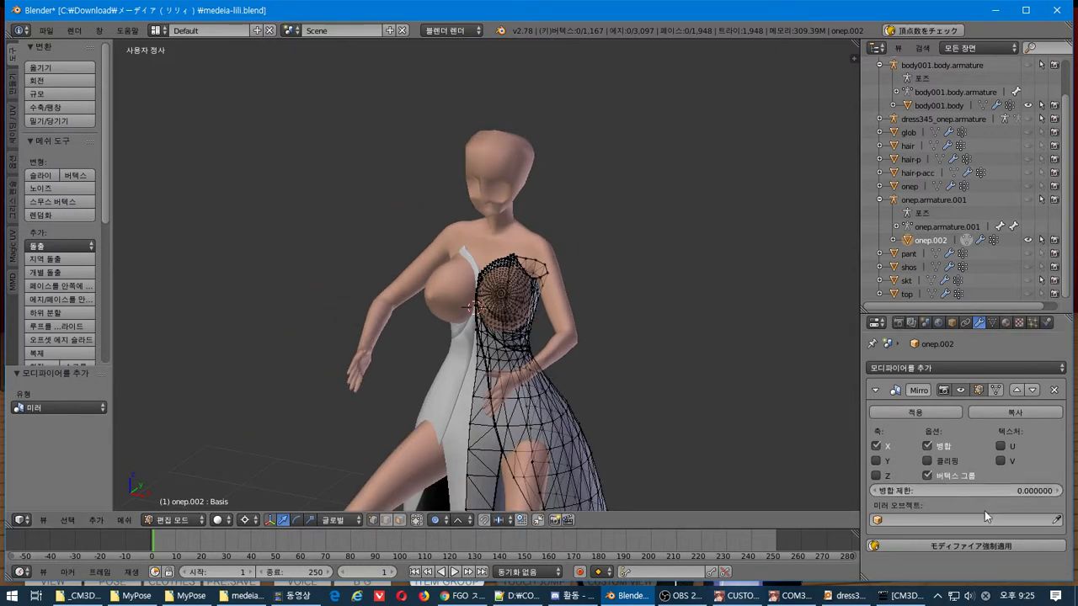
Examine the dress mesh's vertex groups, shape keys and UV map before applying the mirror
middle_click_drag(500, 369, 522, 248, "shift")
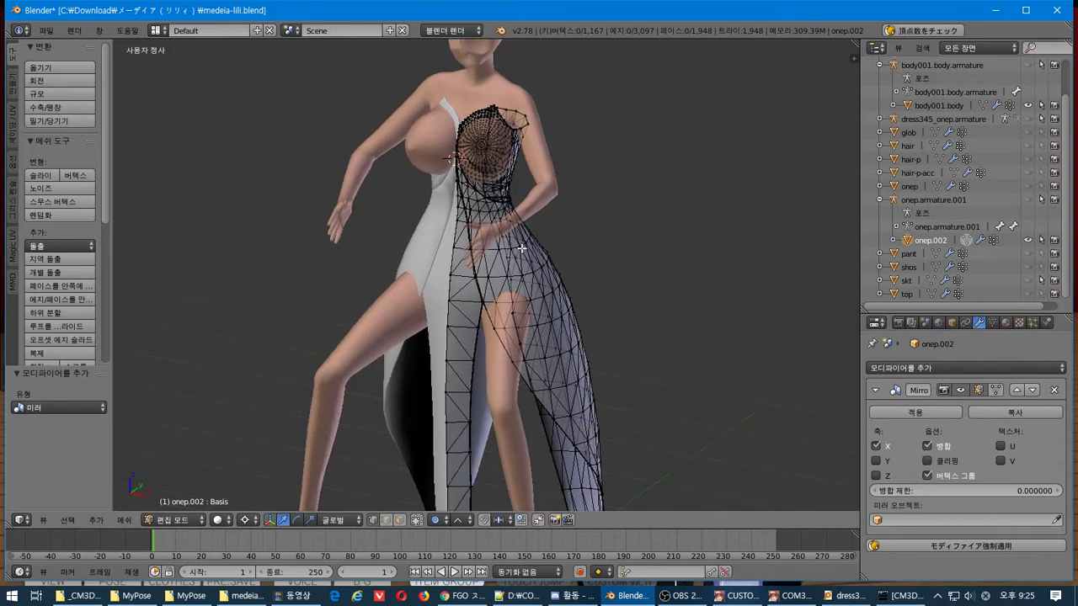
left_click(955, 549)
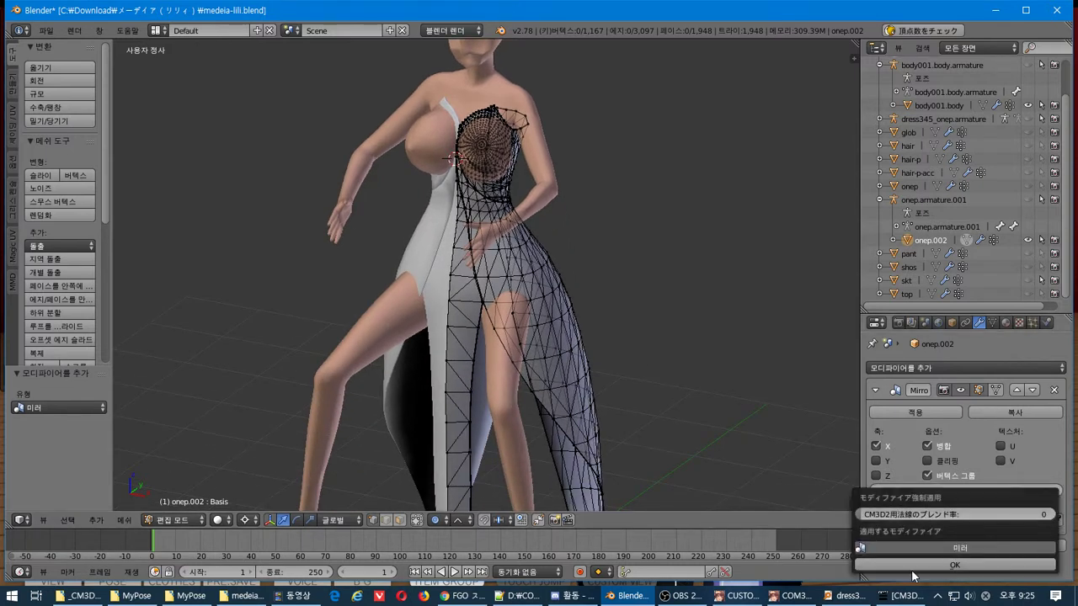
left_click(993, 322)
scroll(1049, 504, "up", 5)
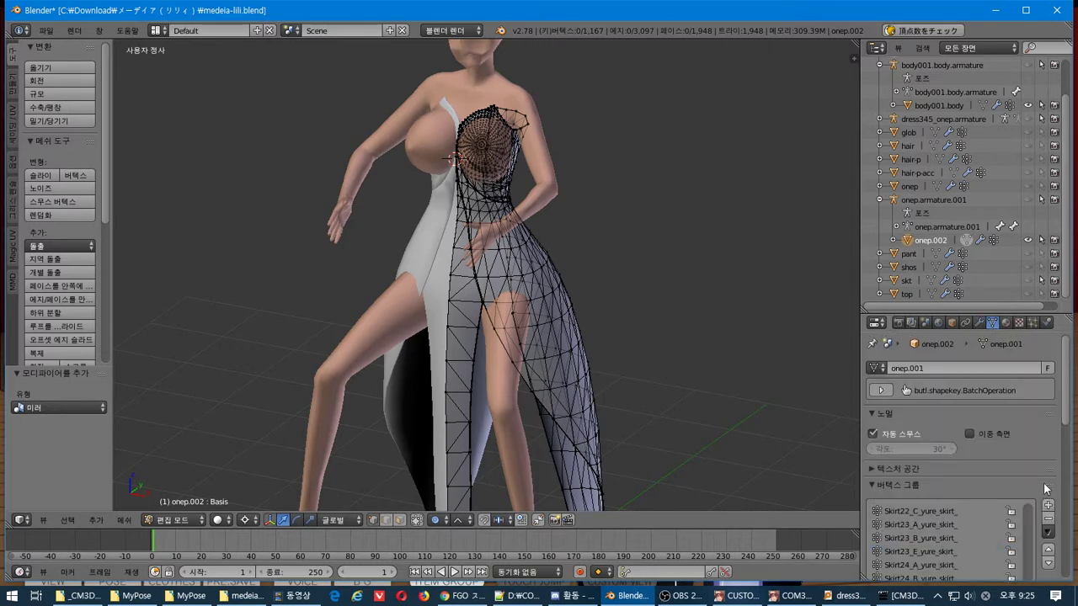
scroll(1046, 488, "down", 10)
scroll(1043, 469, "up", 10)
scroll(1041, 467, "down", 10)
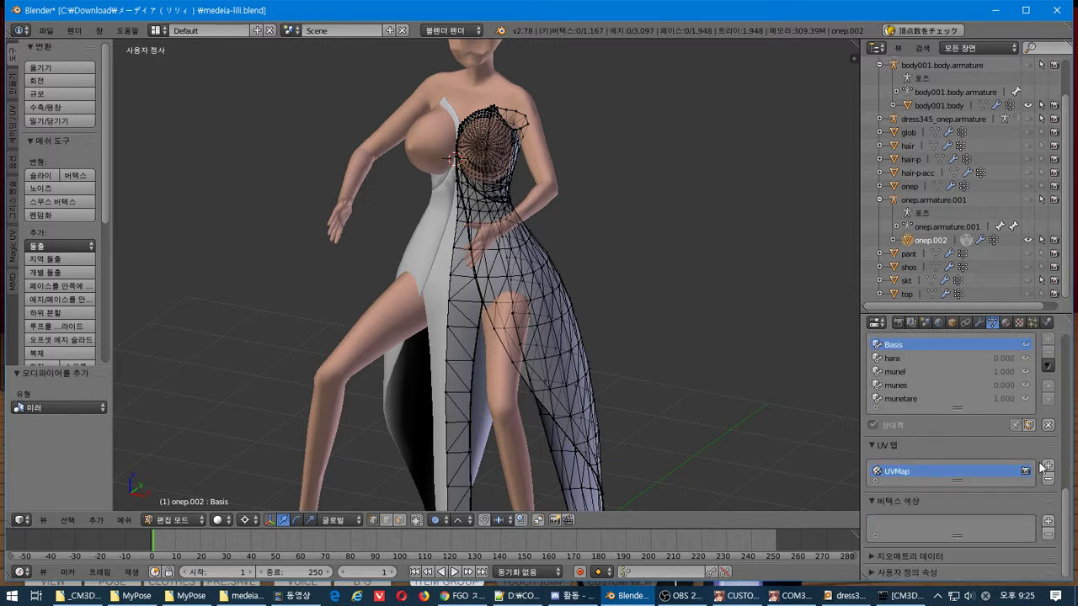
scroll(1042, 468, "up", 6)
scroll(1065, 466, "down", 2)
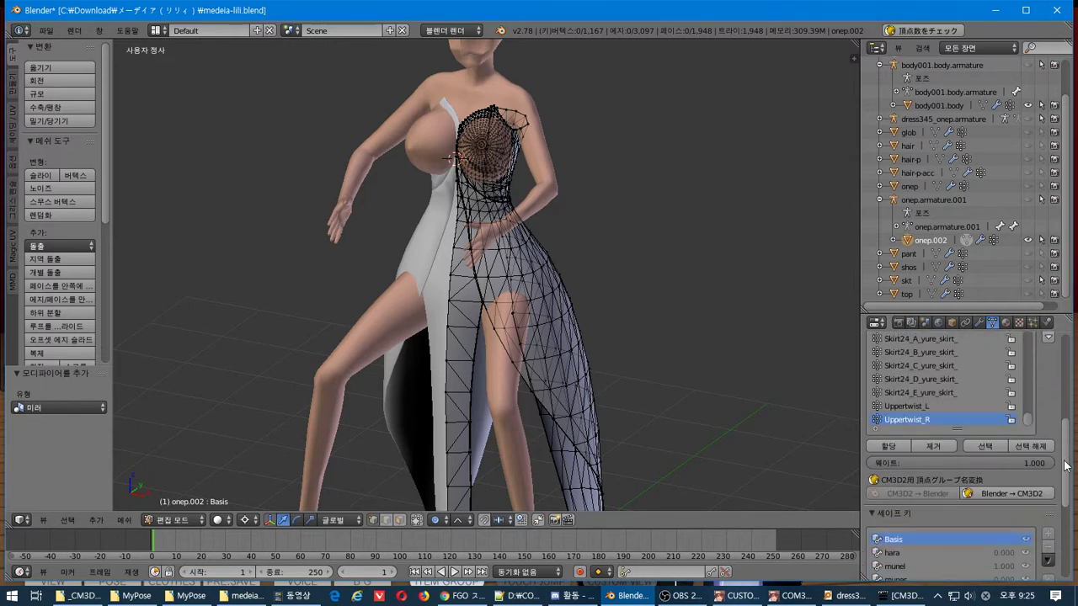
left_click_drag(1065, 466, 1067, 348)
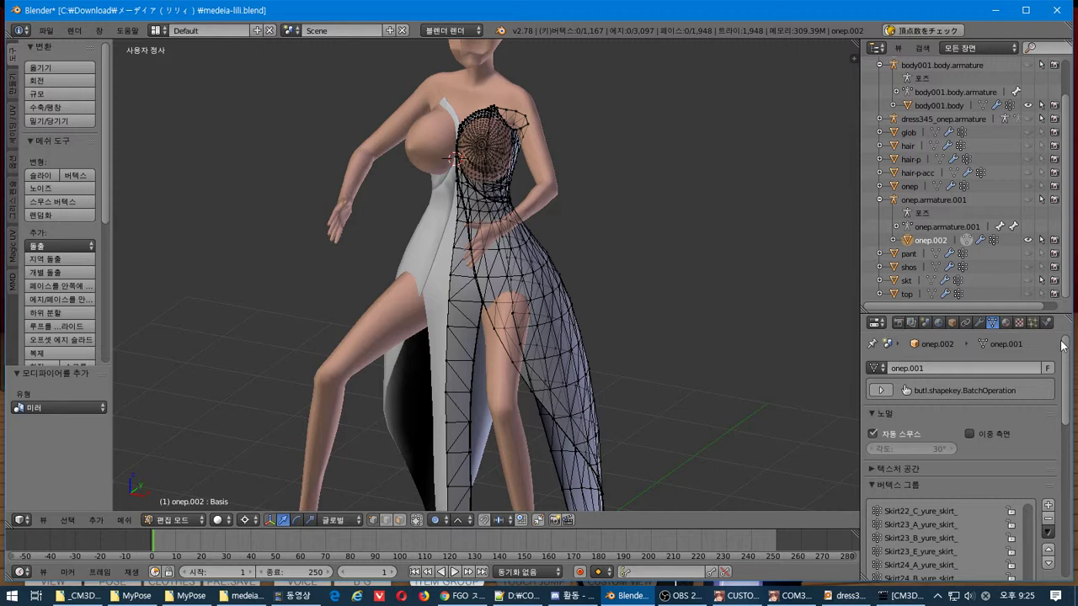
scroll(1065, 386, "down", 7)
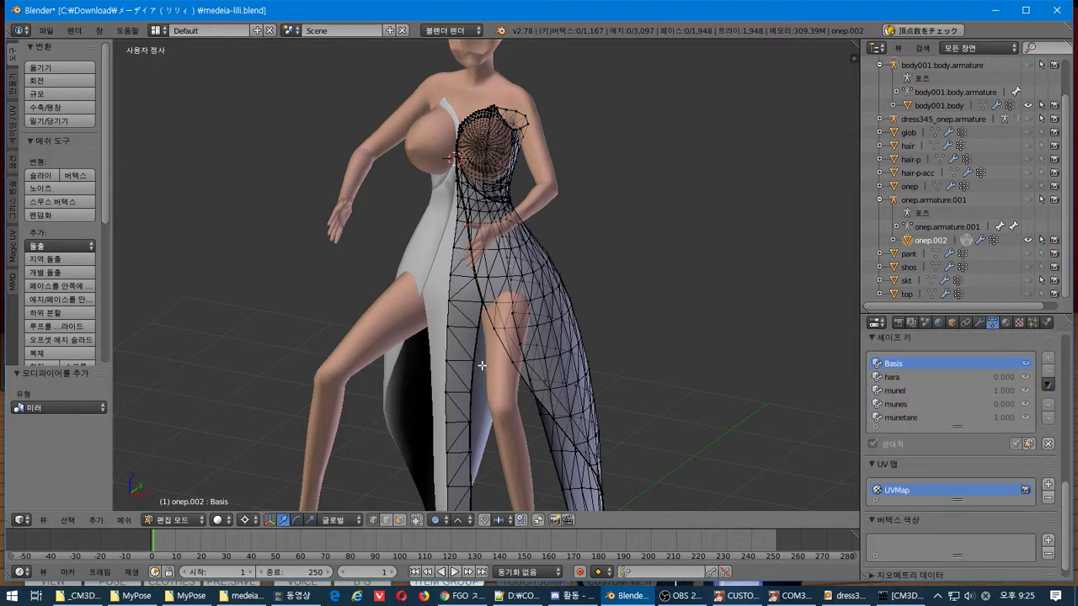
Force-apply the Mirror modifier to the dress with the CM3D2 add-on
left_click(979, 324)
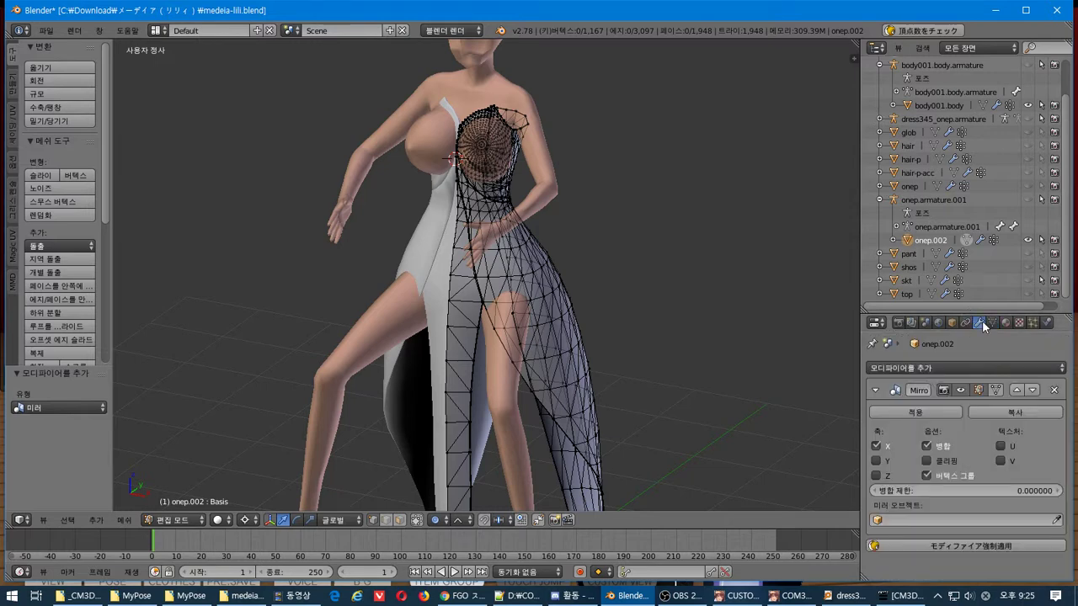
left_click(928, 546)
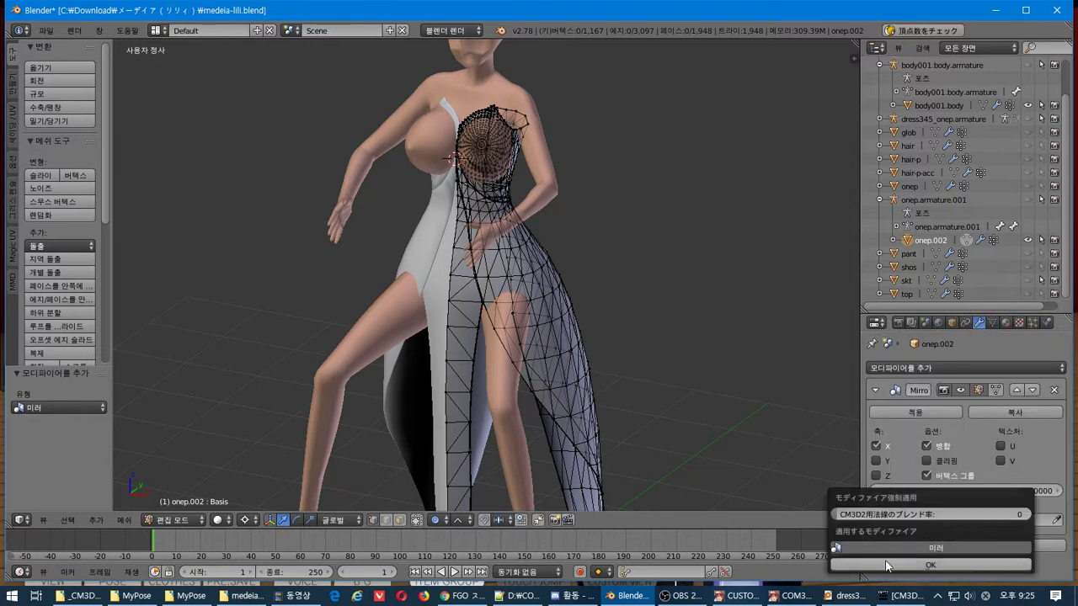
left_click(930, 564)
middle_click_drag(477, 307, 520, 301)
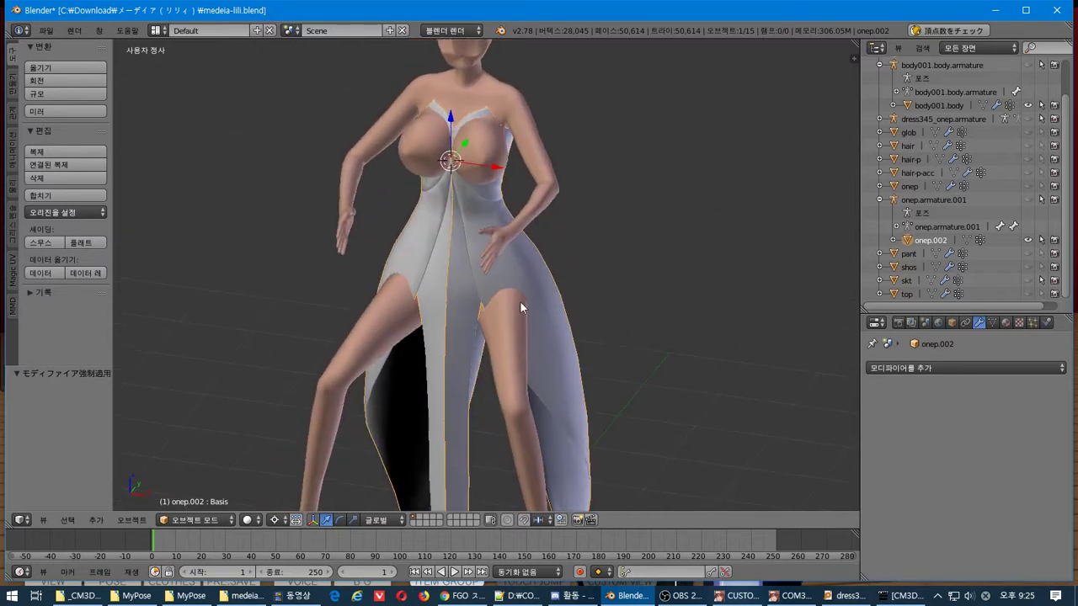
Check the Skirt24_E_yure_skirt_ vertex group's weights on the mirrored dress in weight paint mode, returning to object mode
left_click(992, 322)
scroll(982, 373, "up", 6)
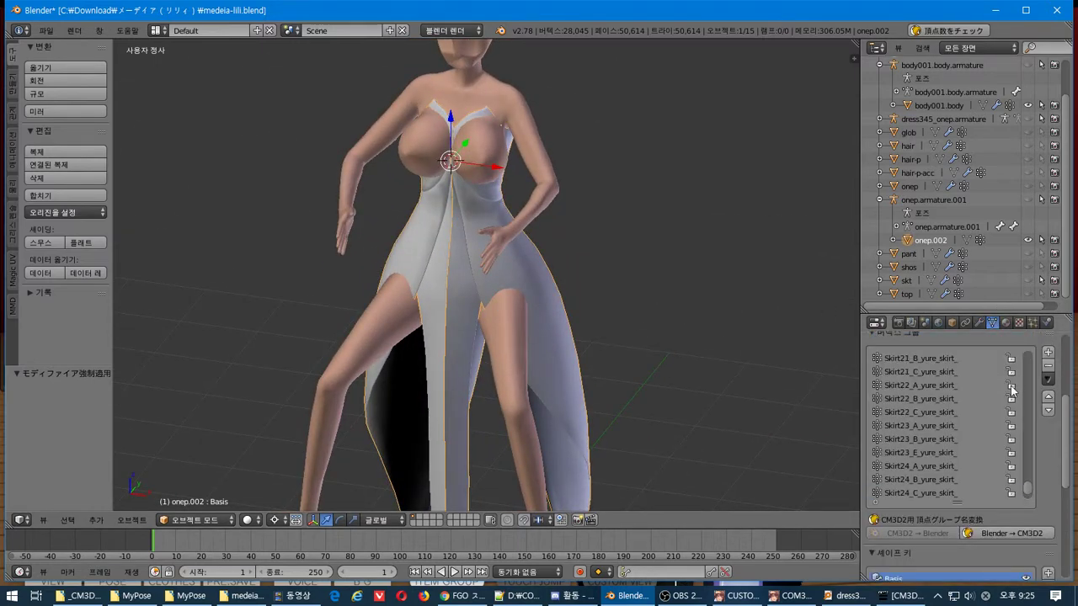
left_click_drag(1028, 487, 1022, 503)
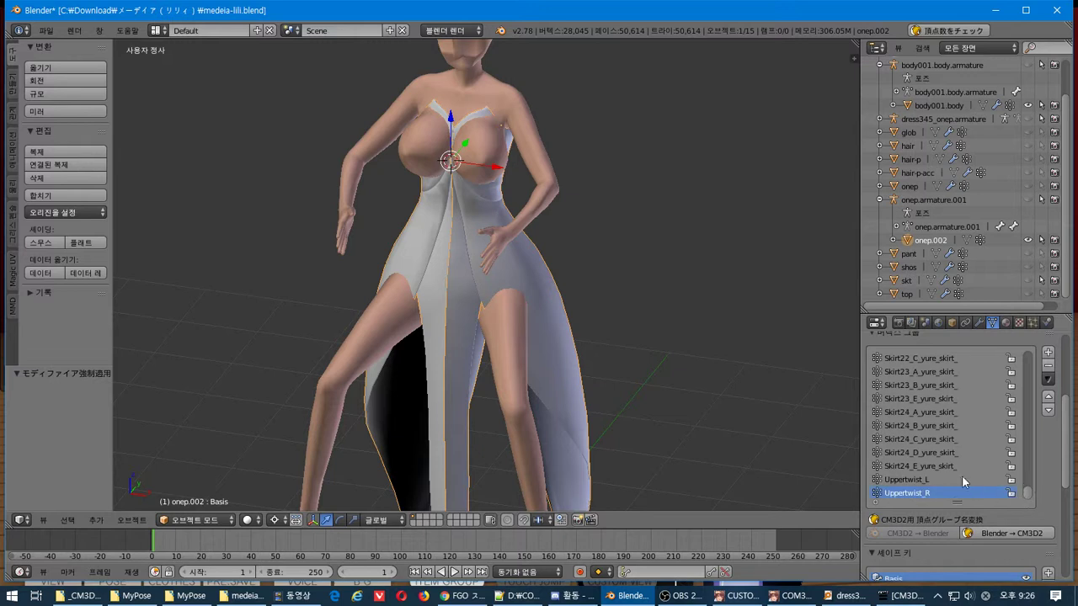
left_click(896, 464)
left_click(196, 519)
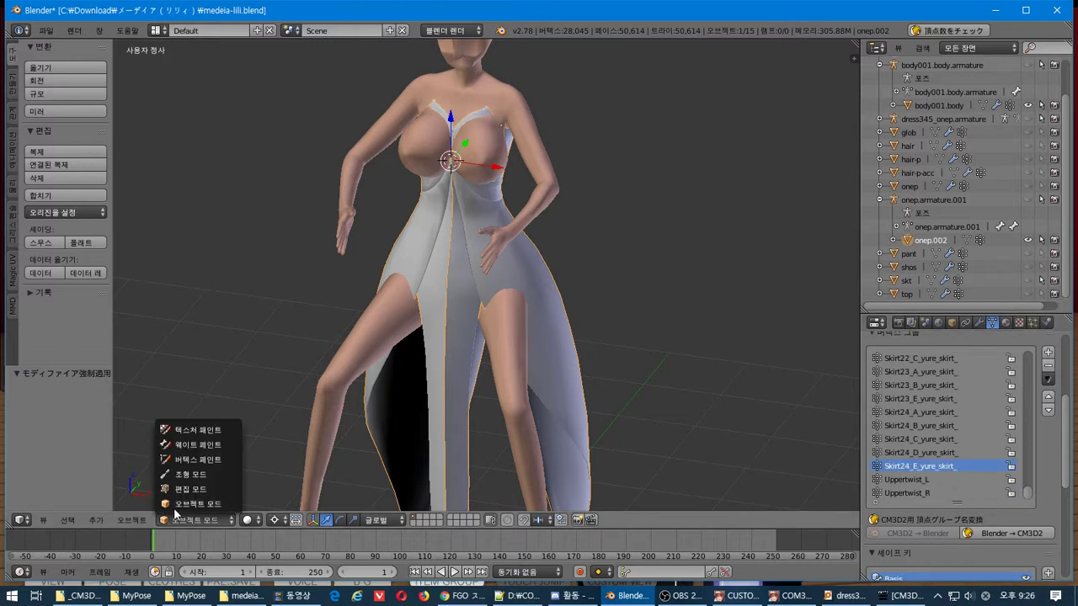
left_click(193, 446)
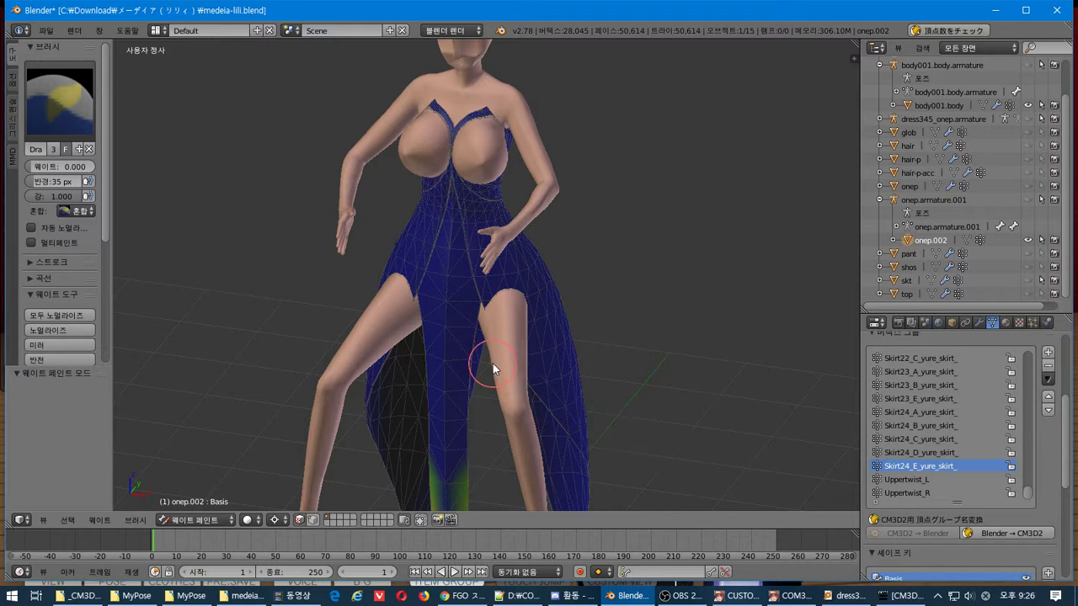
key("ctrl+Tab")
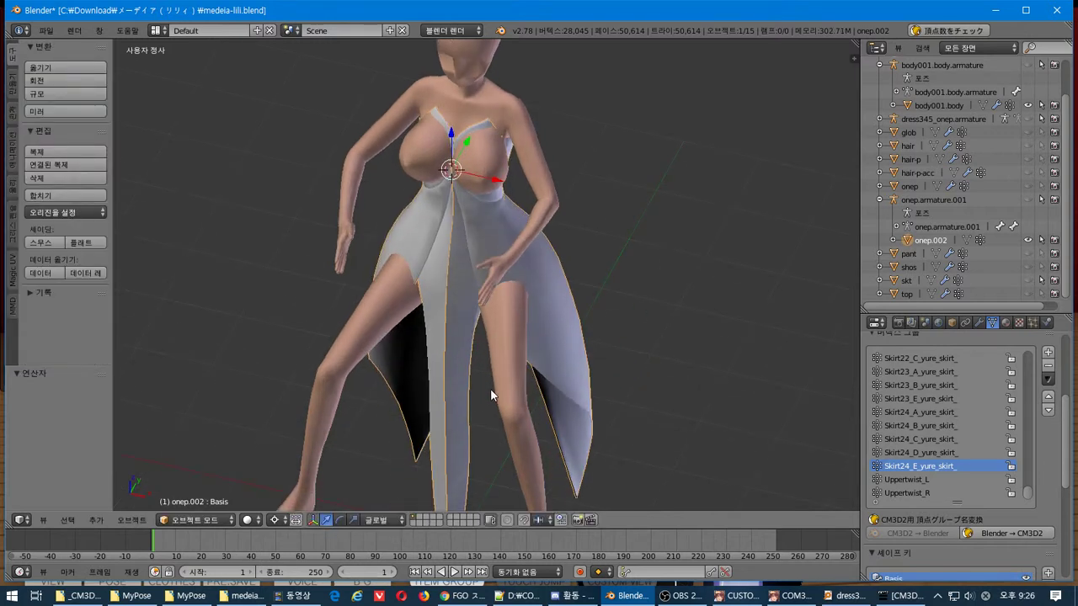
Convert the mirrored dress's vertex group names from Blender to CM3D2 format and review the whole group list
left_click(983, 531)
scroll(962, 455, "up", 3)
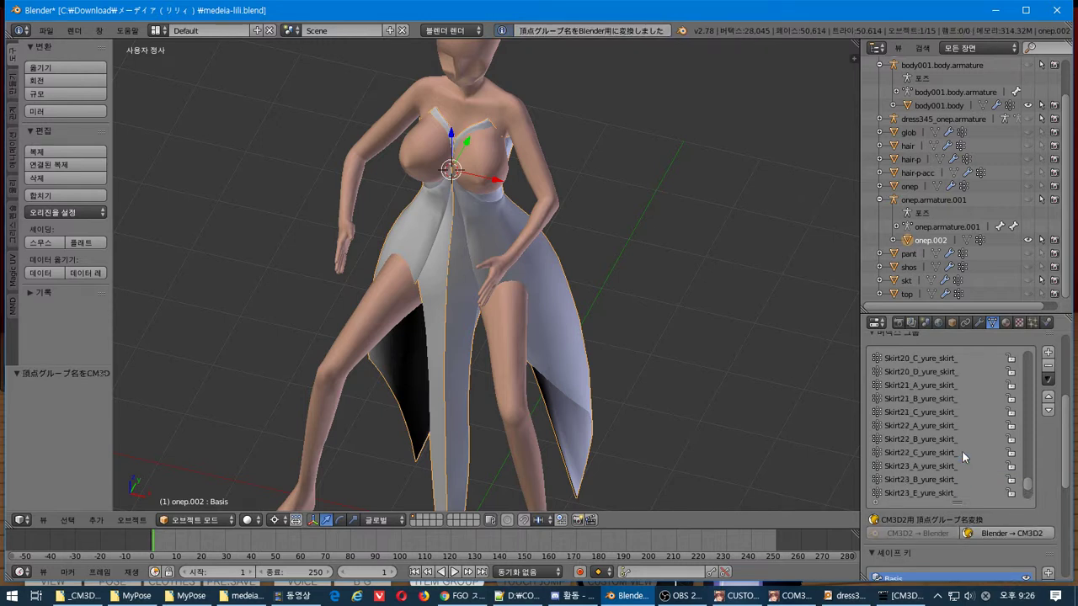
scroll(962, 454, "up", 15)
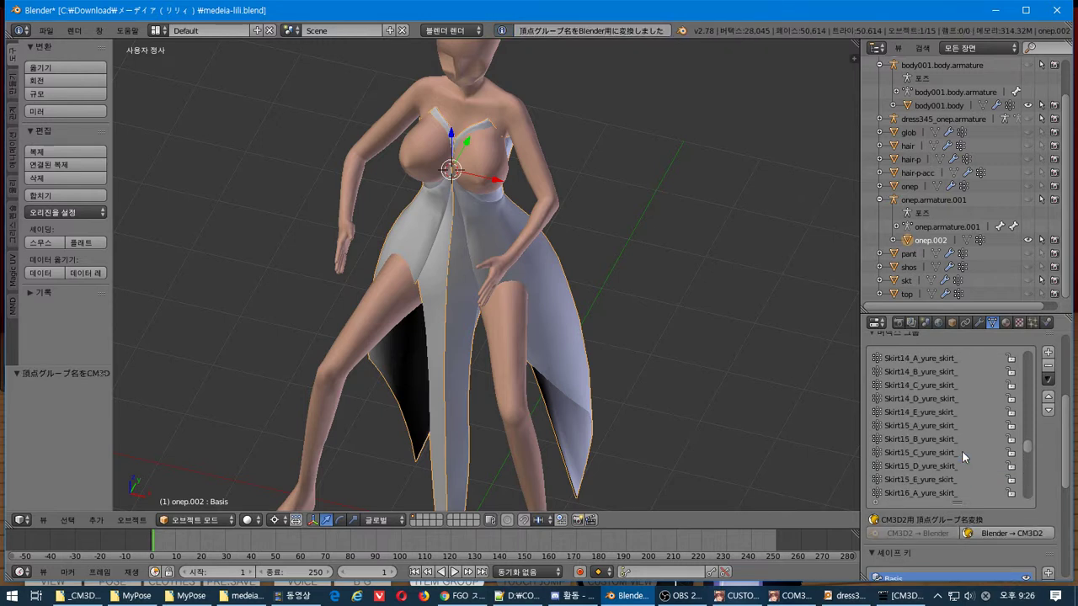
scroll(962, 451, "up", 20)
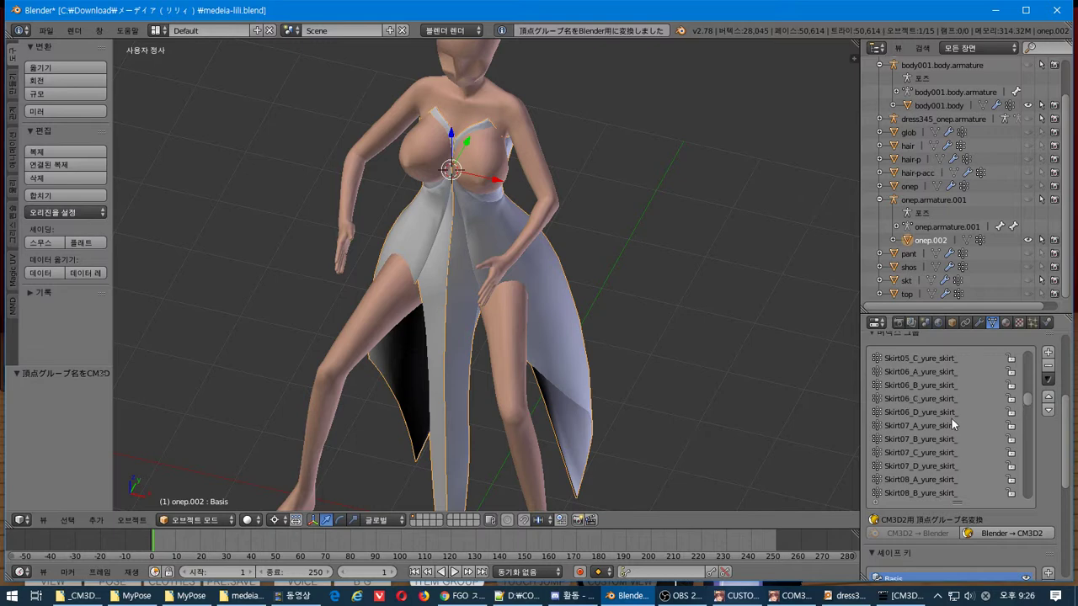
scroll(950, 416, "up", 10)
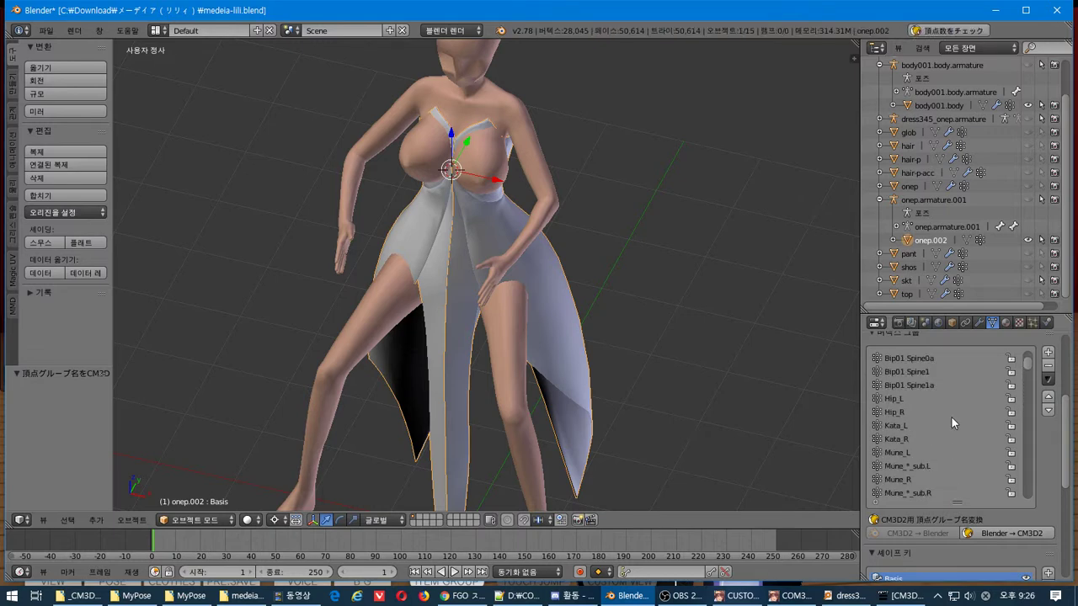
Select the onep.002 dress's skirt vertices below the waist in edit mode from the front view
middle_click_drag(590, 379, 568, 337)
key("KP_1")
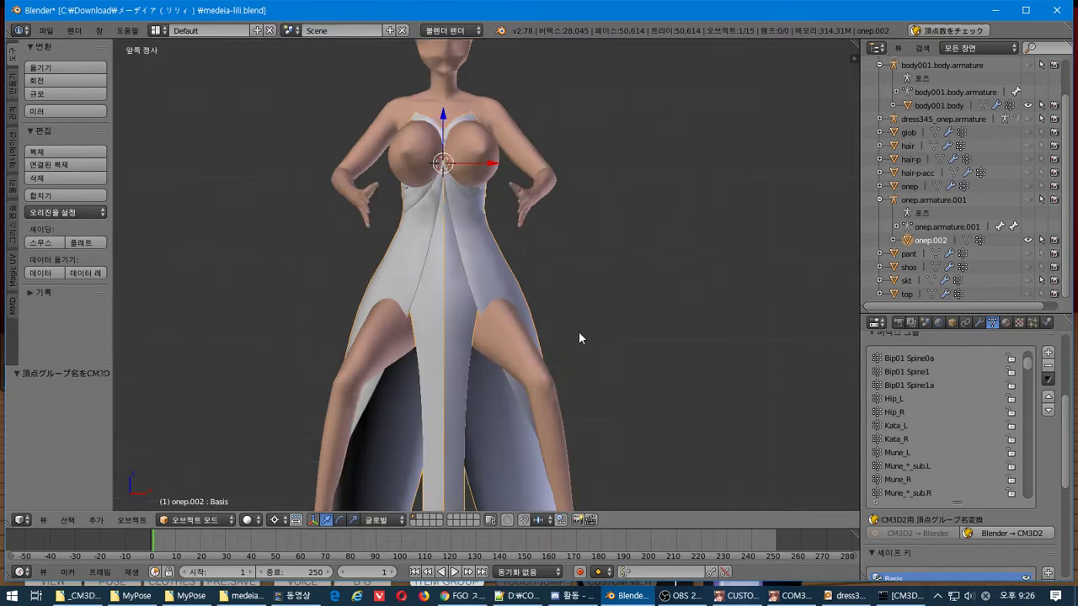
scroll(551, 316, "down", 3)
scroll(523, 267, "up", 2)
key("Tab")
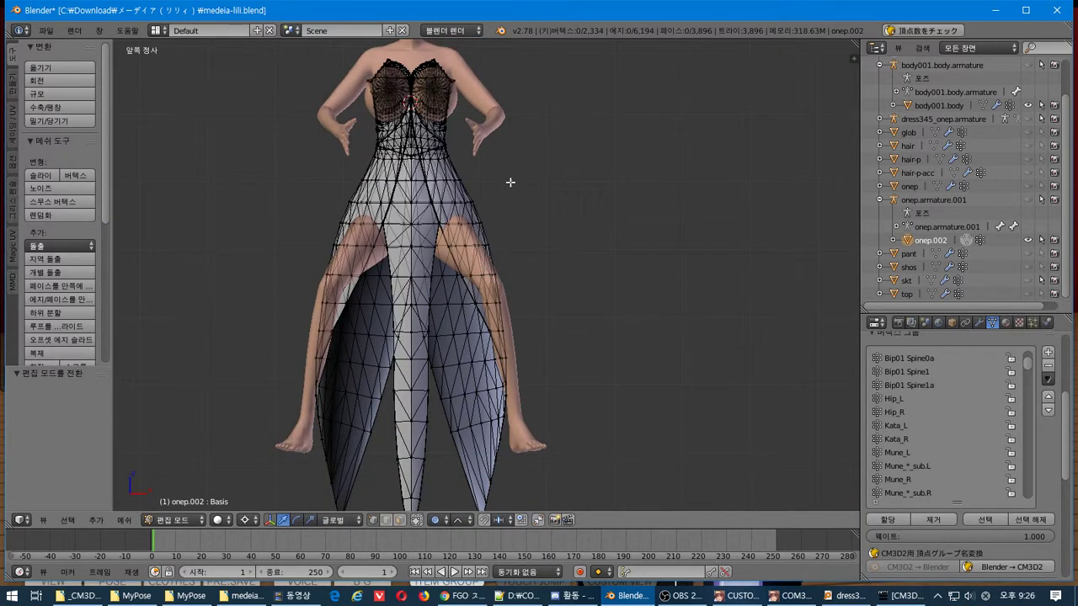
key("b")
left_click_drag(527, 174, 303, 505)
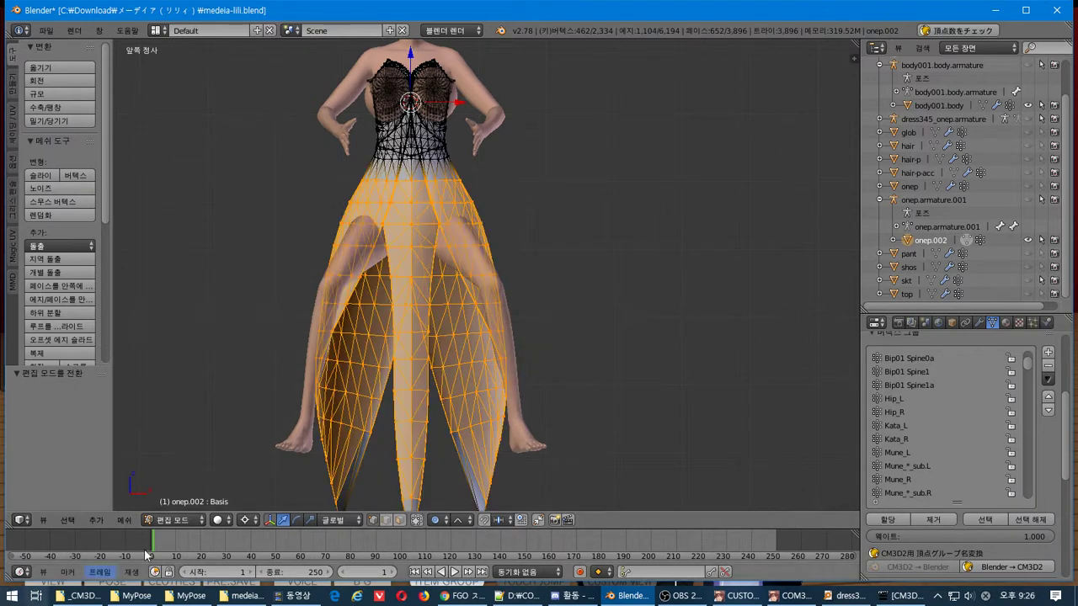
left_click(417, 521)
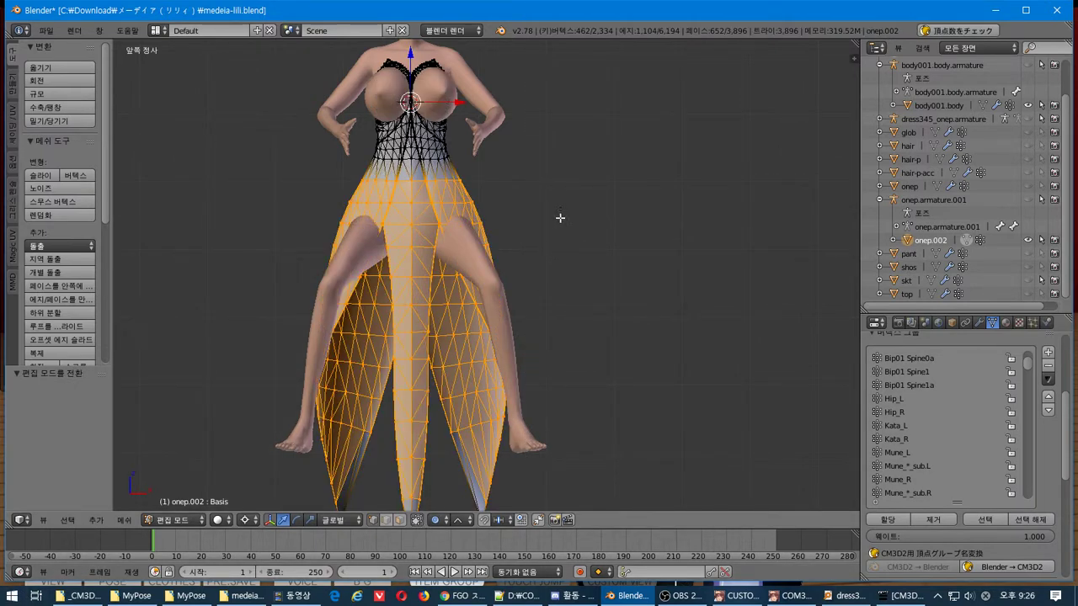
key("b")
left_click_drag(551, 163, 126, 504)
Extend the skirt selection down to the pointed tips, including the vertices hidden behind the front faces
scroll(383, 383, "down", 2)
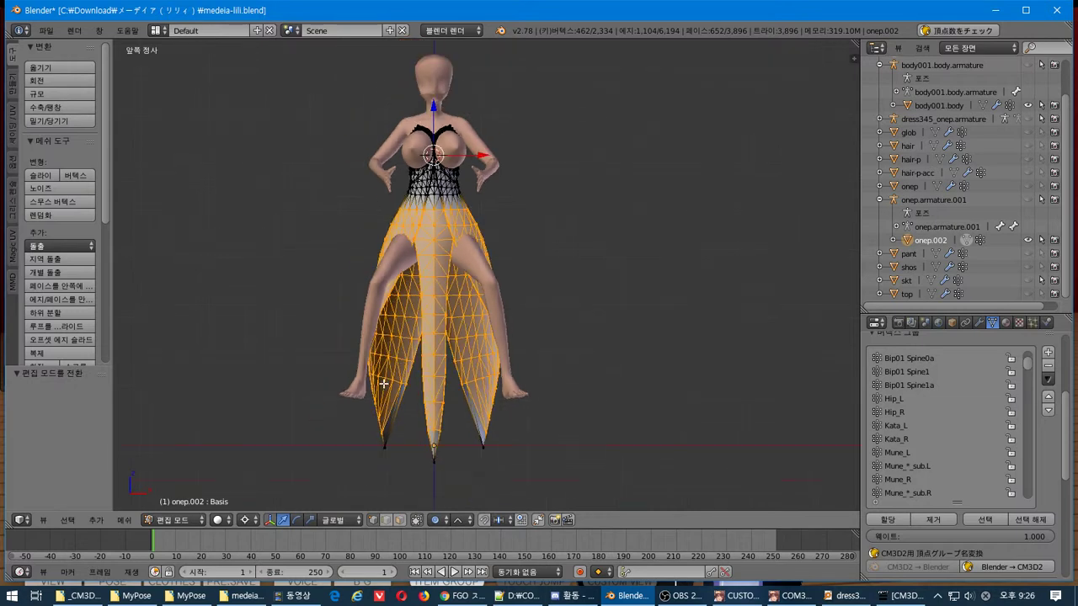
key("b")
left_click_drag(563, 199, 233, 585)
left_click(417, 520)
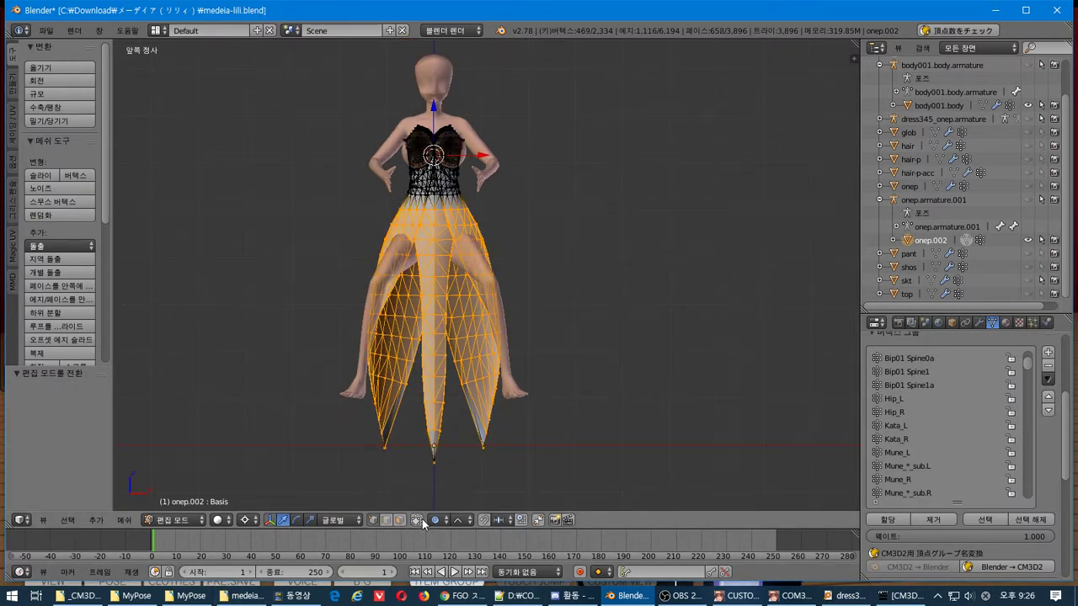
key("b")
left_click_drag(522, 199, 320, 455)
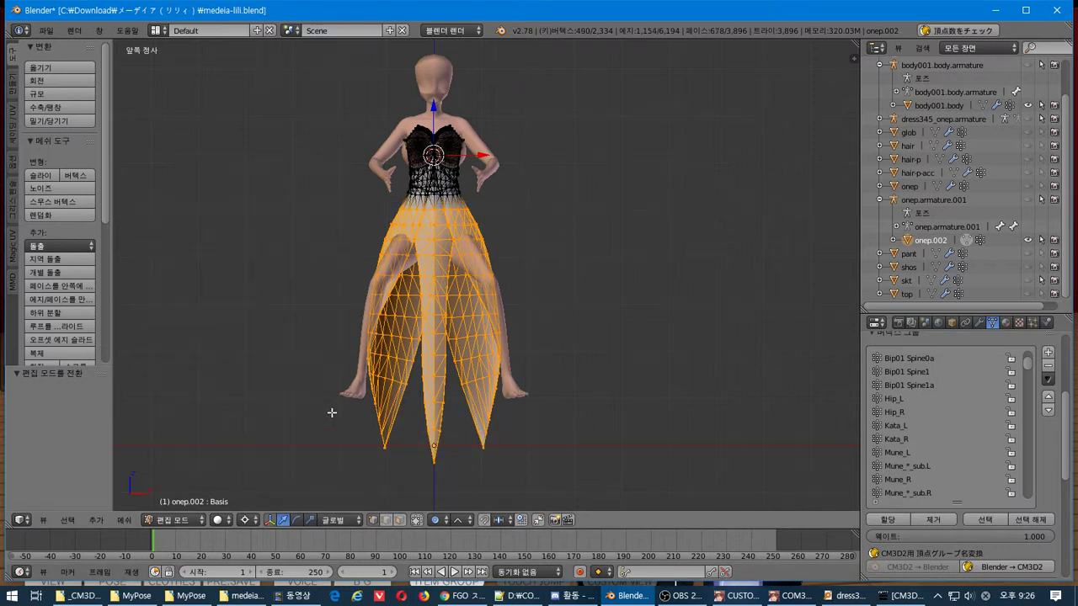
Parent the dress345_onep mesh to onep.armature.001 in the scene hierarchy
scroll(1010, 199, "up", 3)
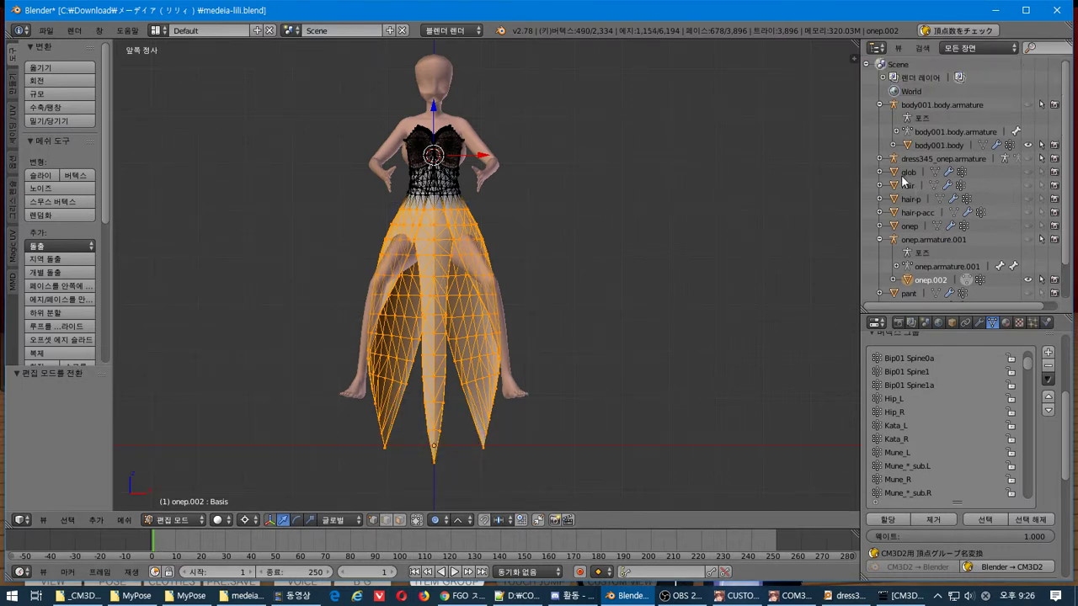
left_click(880, 158)
scroll(935, 168, "down", 3)
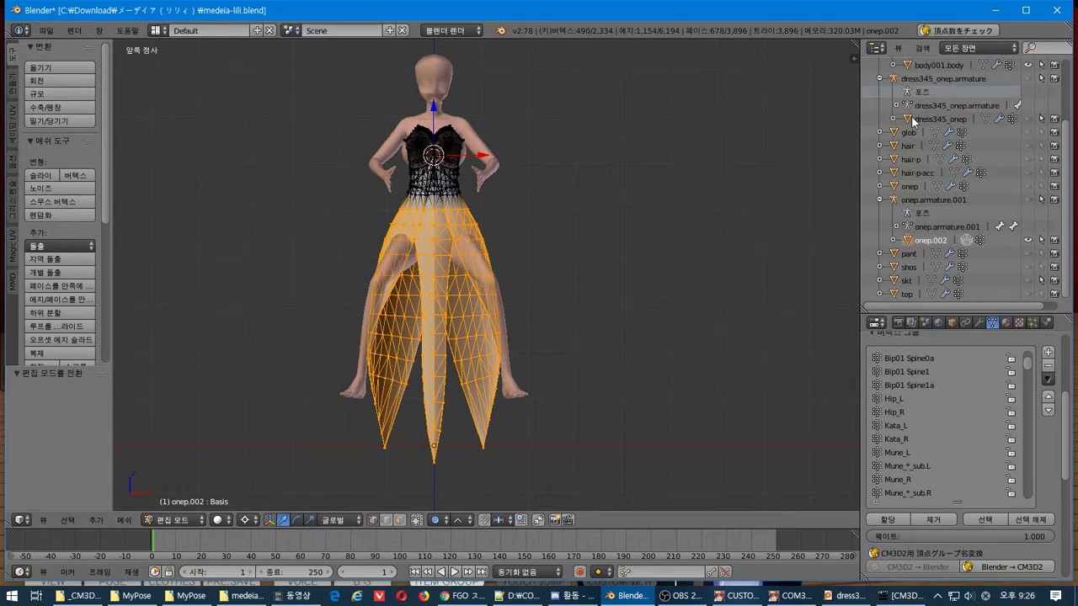
left_click_drag(912, 115, 930, 199)
left_click(930, 200)
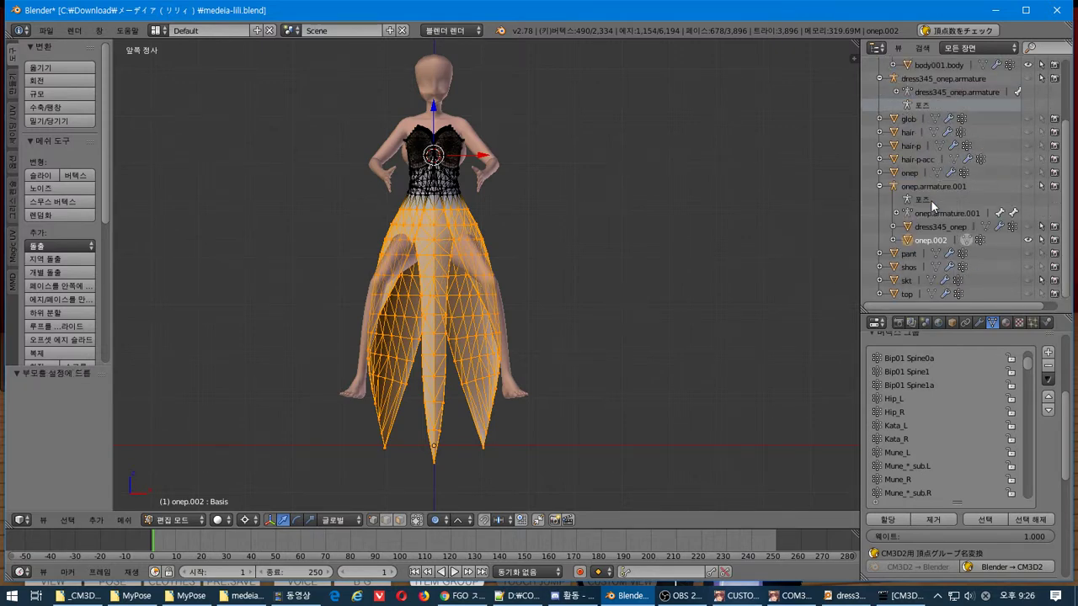
Make dress345_onep the active object and show it together with the onep.002 dress
left_click(906, 228)
scroll(552, 291, "up", 1)
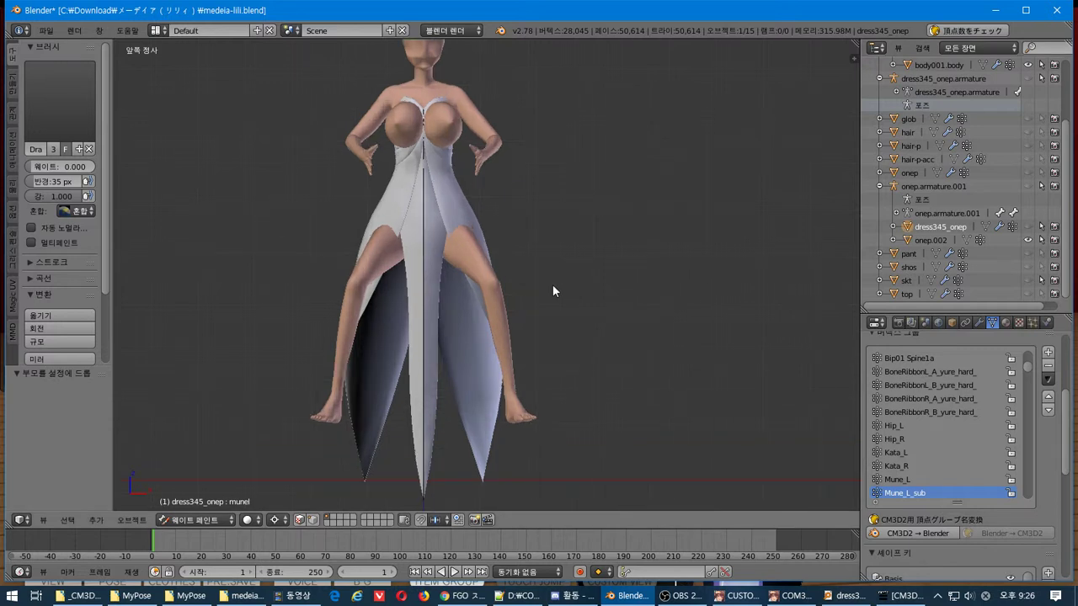
left_click(1029, 227)
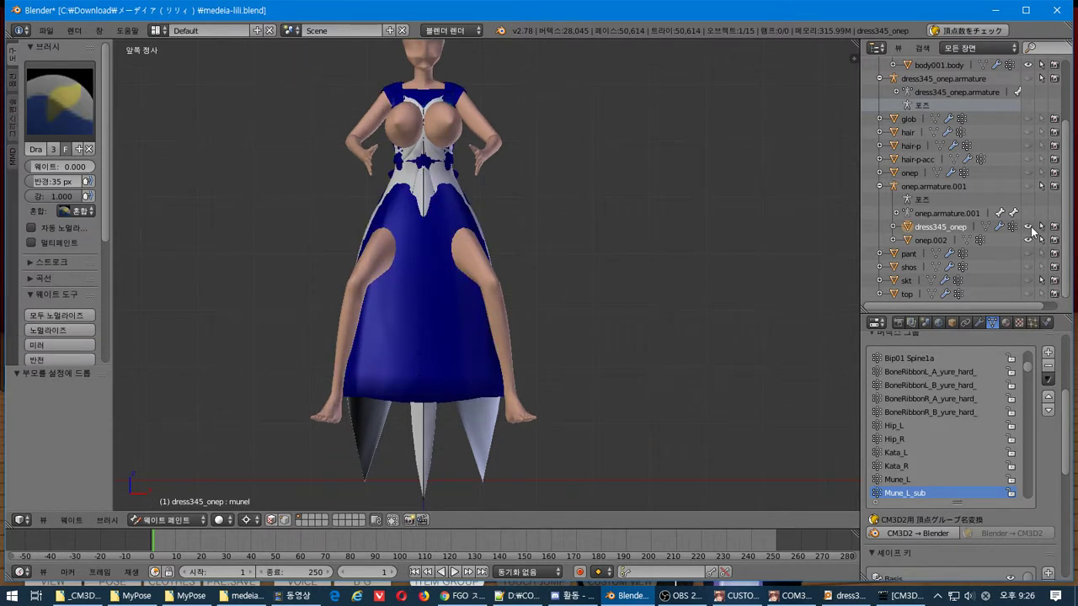
left_click(1028, 241)
Compare with onep.002's skirt selection, and box-select all skirt vertices of dress345_onep below the waist in edit mode
left_click(933, 241)
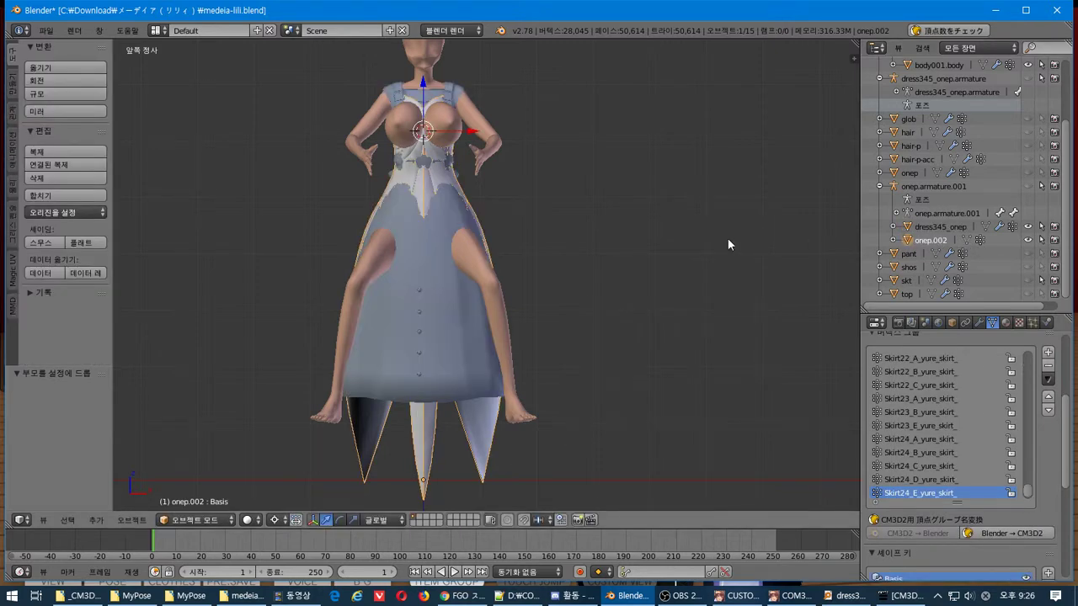
key("Tab")
key("Tab")
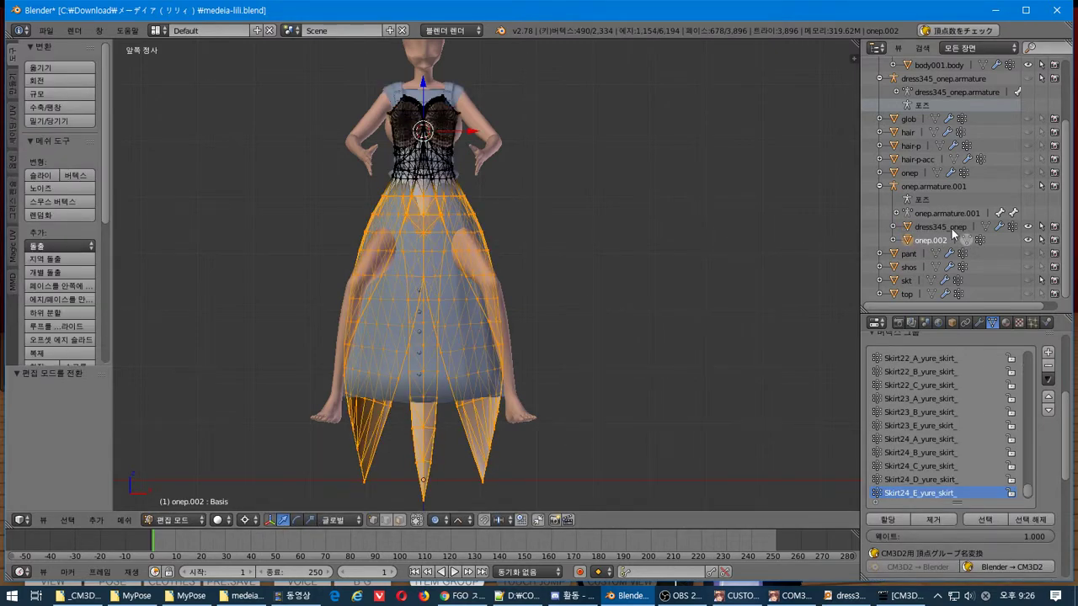
left_click(938, 229)
key("Tab")
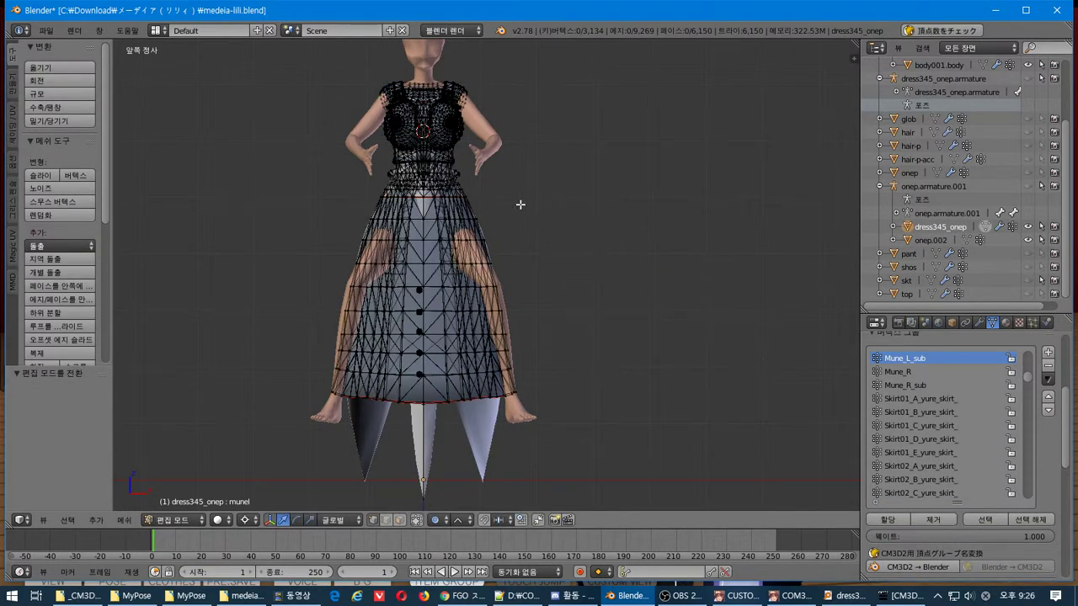
key("b")
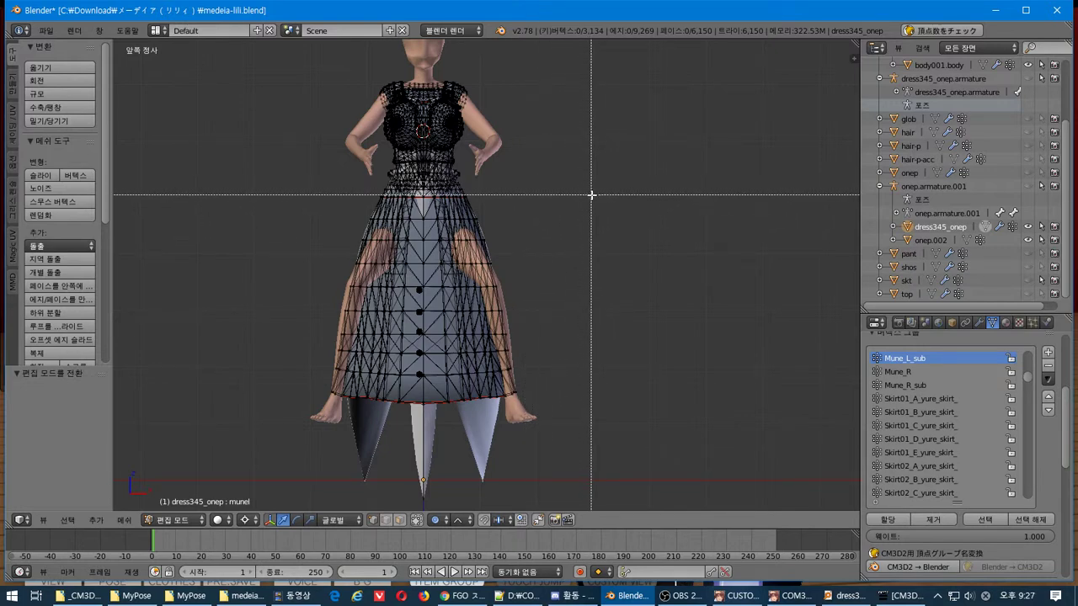
left_click_drag(591, 194, 157, 509)
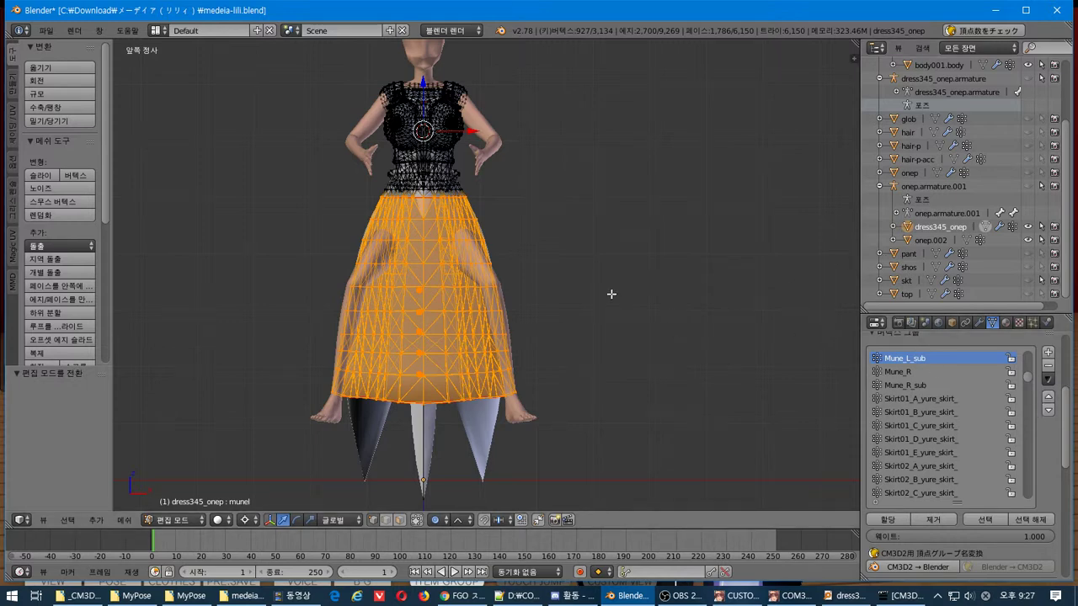
Return dress345_onep to object mode and add onep.002 to the selection as the active object
key("ctrl+Tab")
left_click(167, 520)
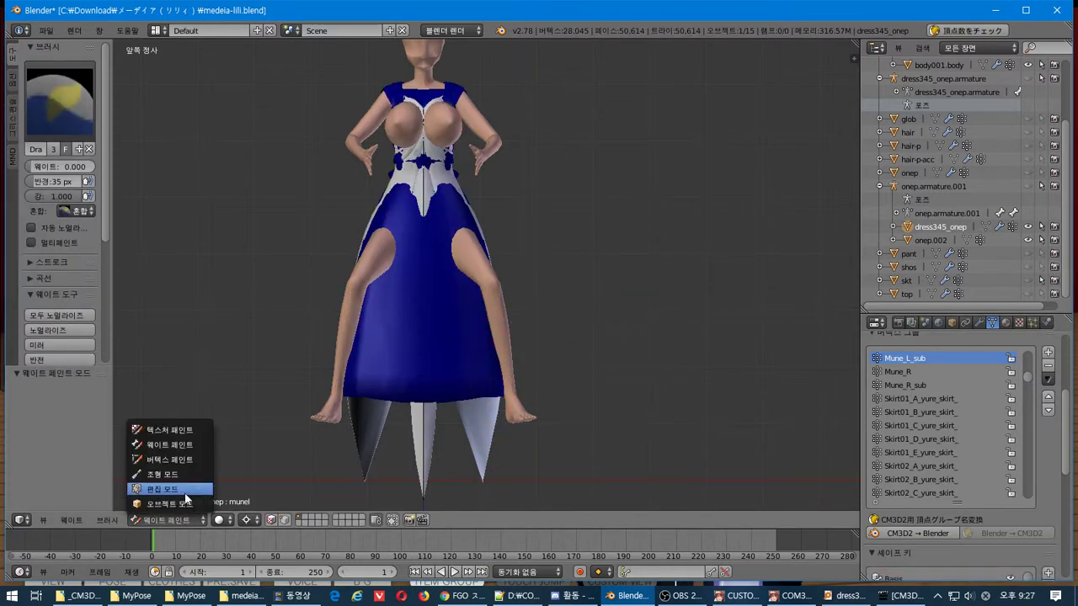
left_click(185, 489)
left_click(163, 524)
left_click(187, 505)
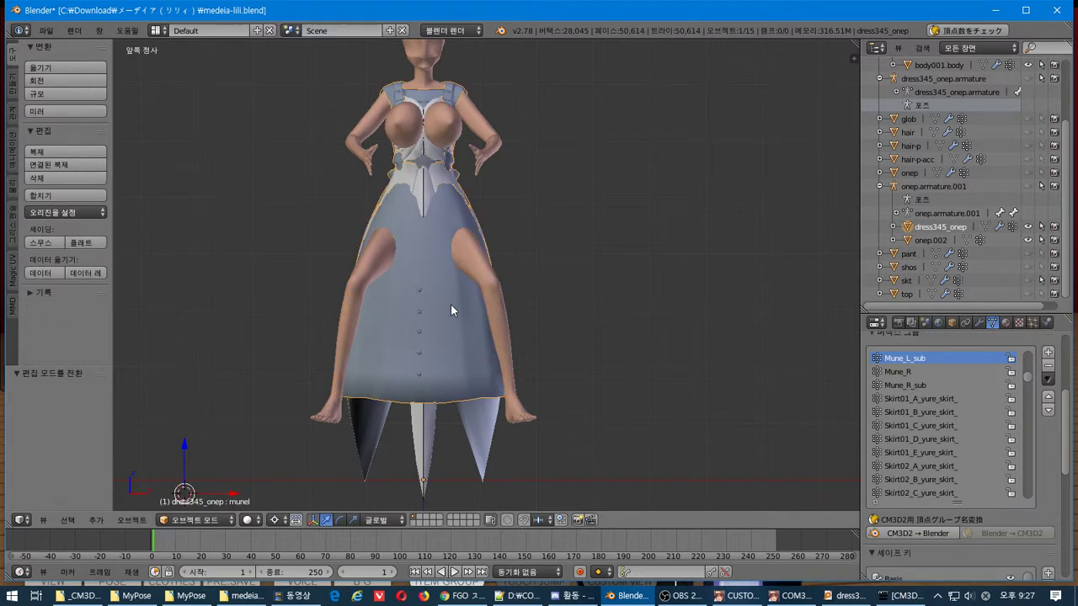
right_click(483, 416, "shift")
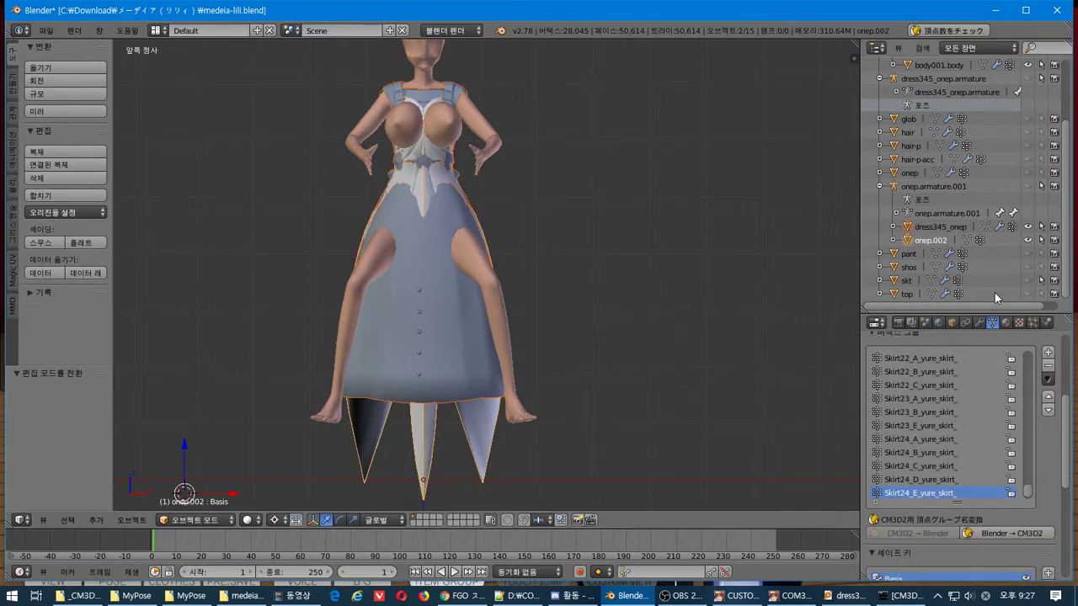
Transfer the weights from dress345_onep to onep.002 with the CM3D2 quick weight transfer, using the nearest vertex as reference
left_click(1046, 377)
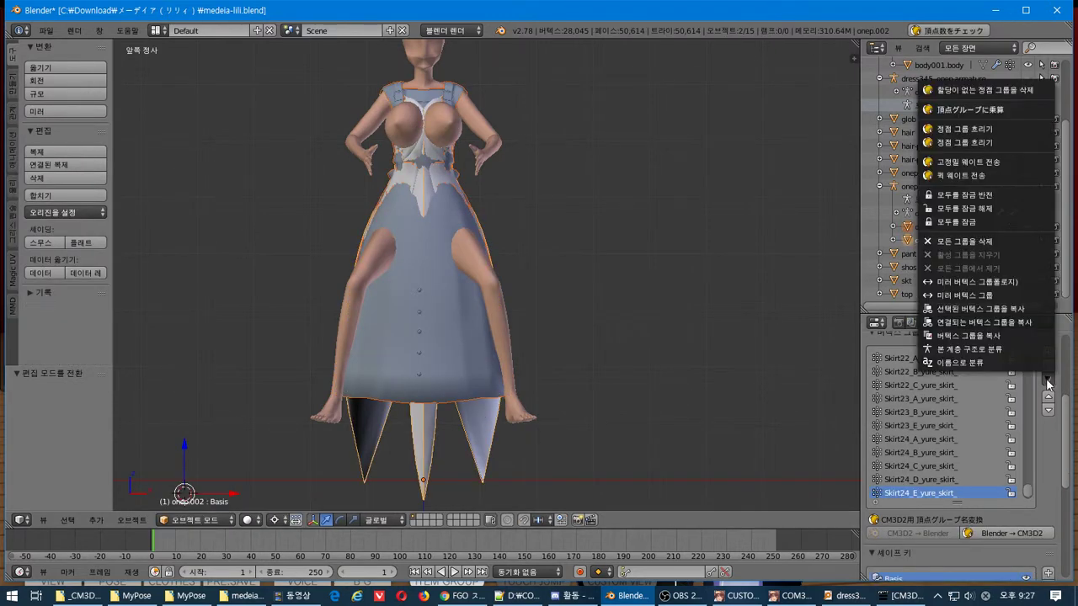
left_click(998, 166)
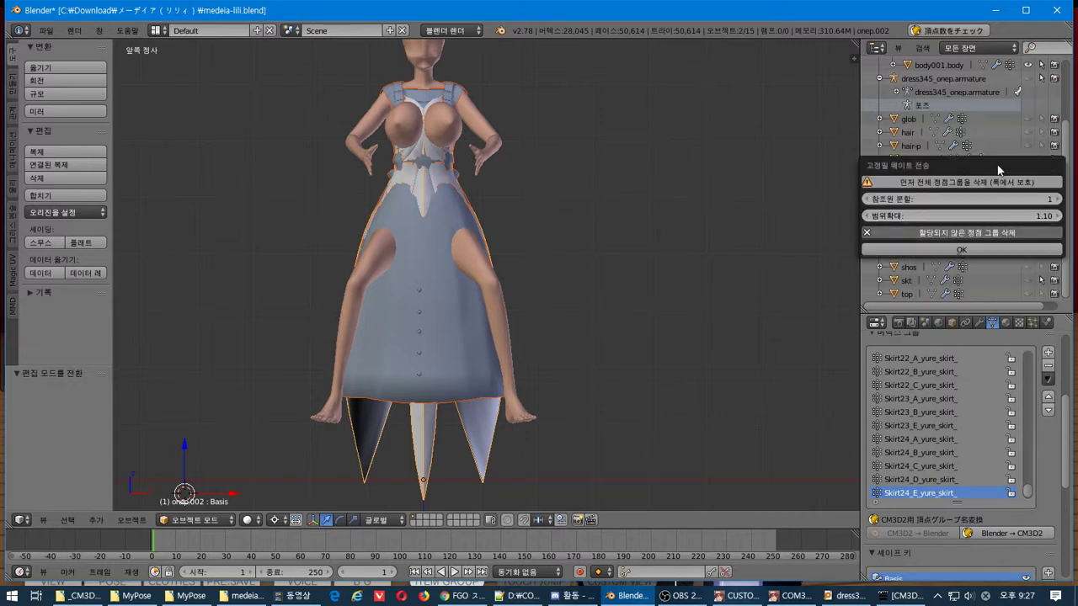
left_click(1047, 378)
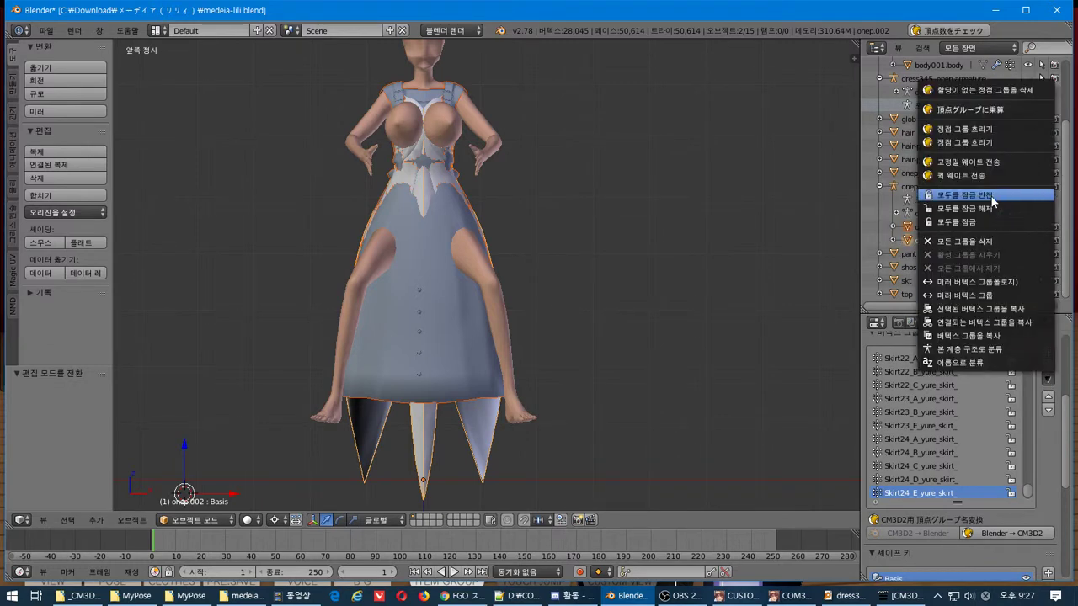
left_click(987, 178)
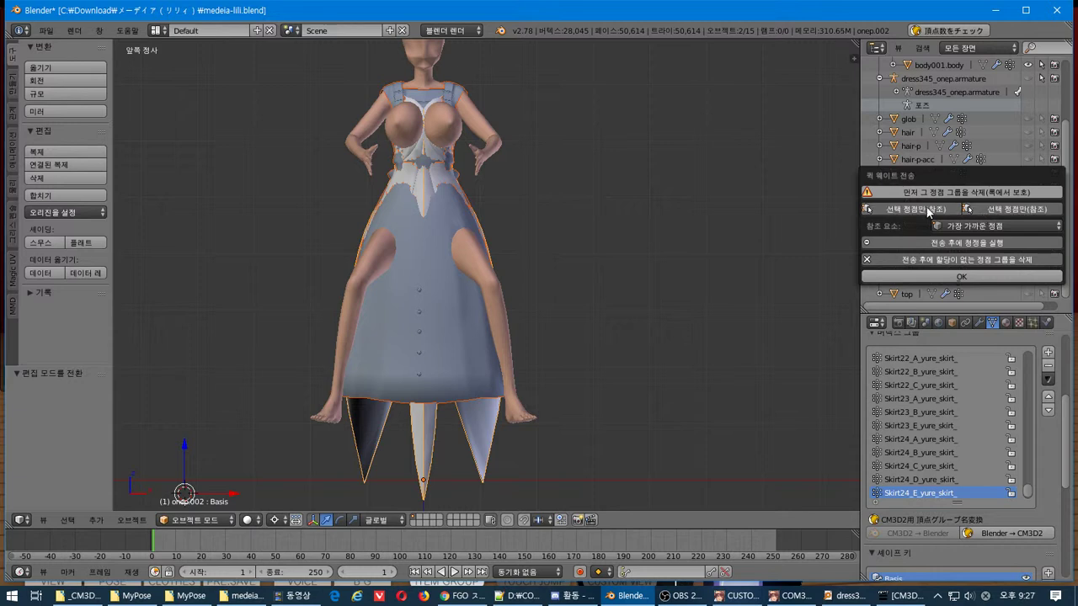
left_click(930, 278)
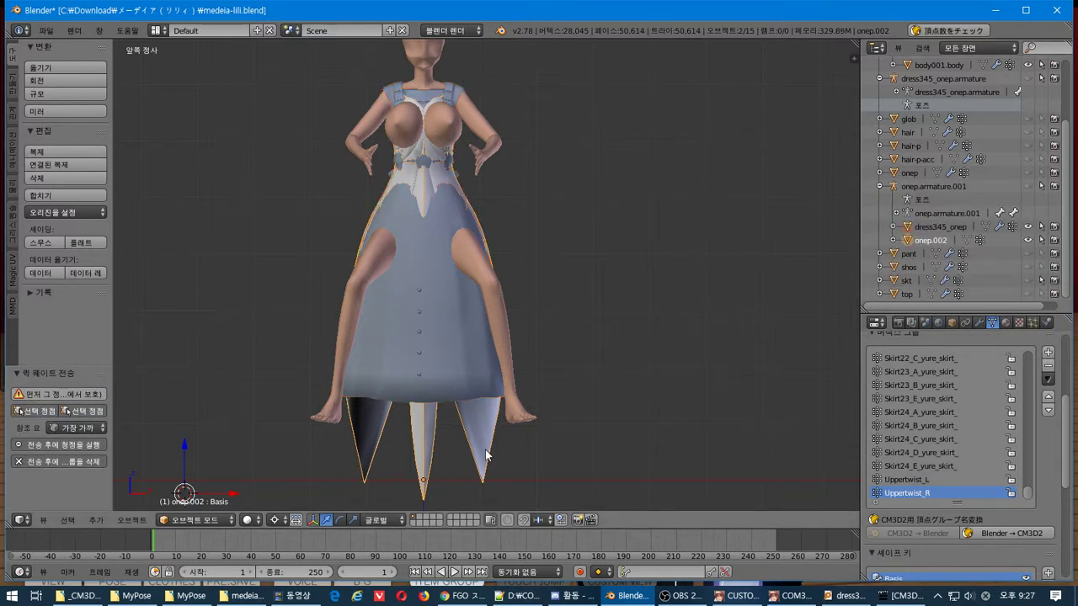
Put onep.002 into weight paint mode and hide dress345_onep so only the new dress shows on the body
left_click(177, 521)
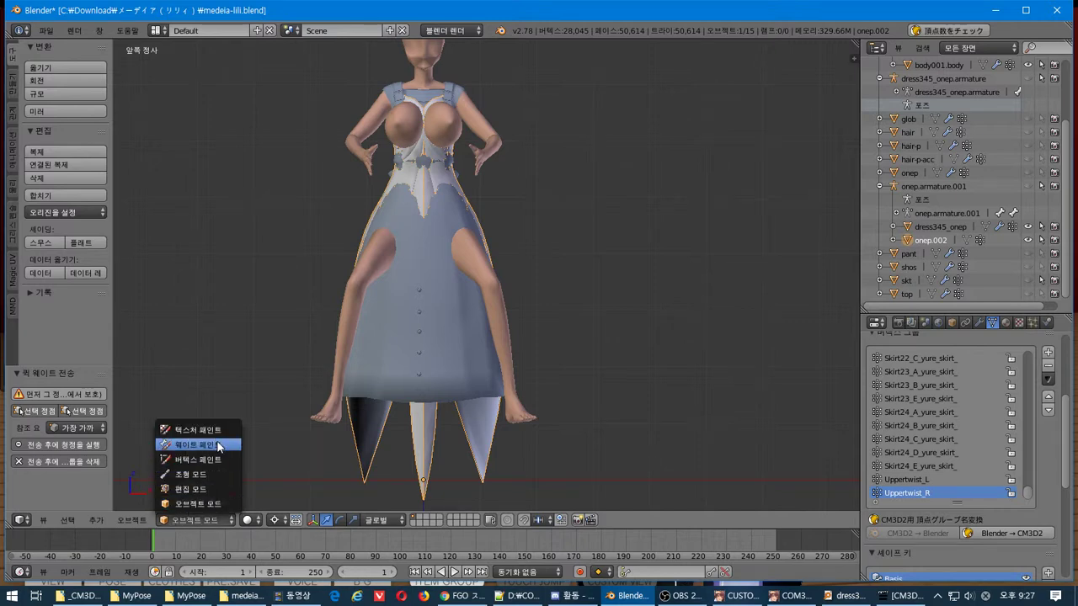
left_click(189, 447)
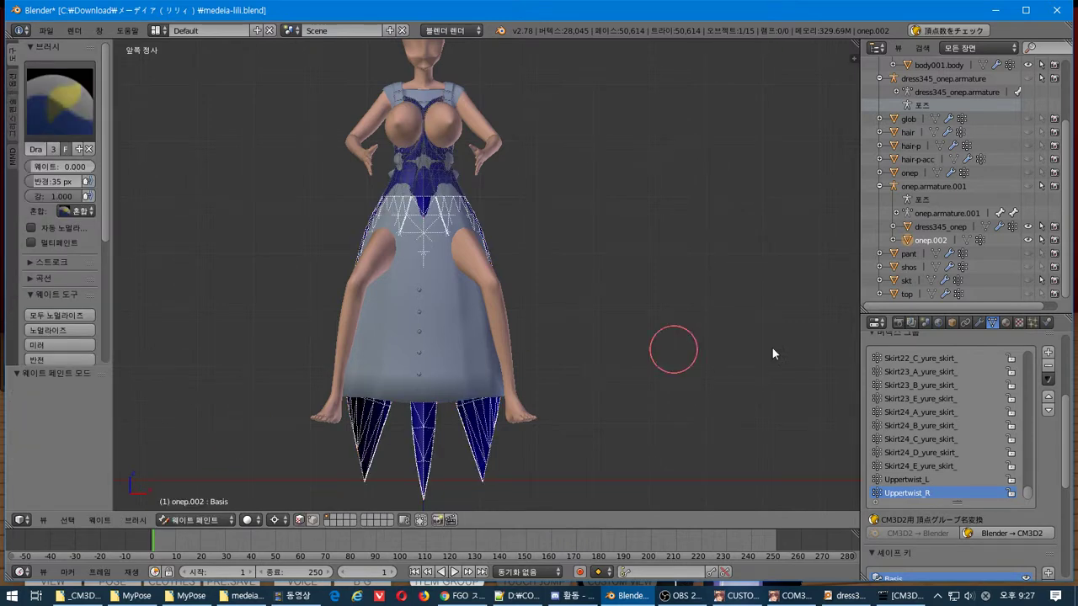
left_click(1027, 227)
middle_click_drag(441, 325, 503, 334)
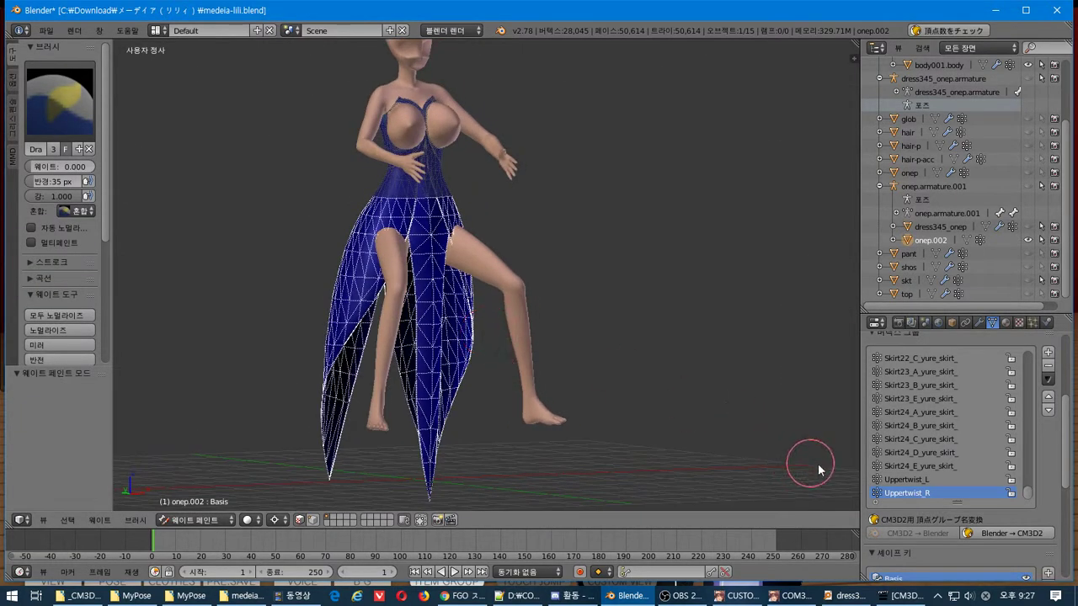
Go through onep.002's vertex groups, from the Skirt yure groups up to the Bip01 groups and back, to examine the transferred weights
scroll(969, 486, "up", 13, "ctrl")
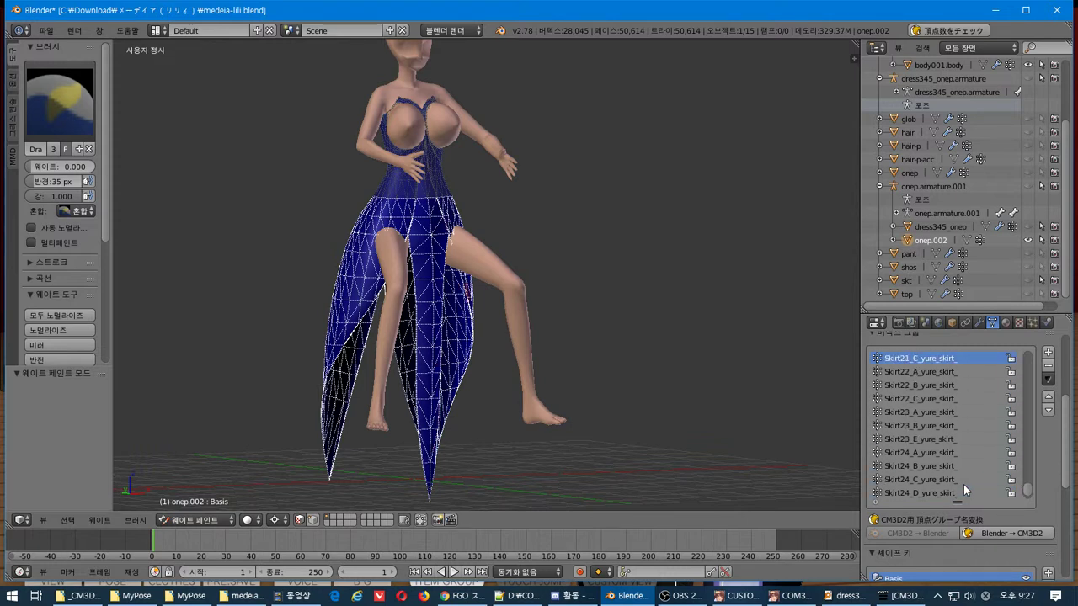
scroll(963, 484, "up", 20, "ctrl")
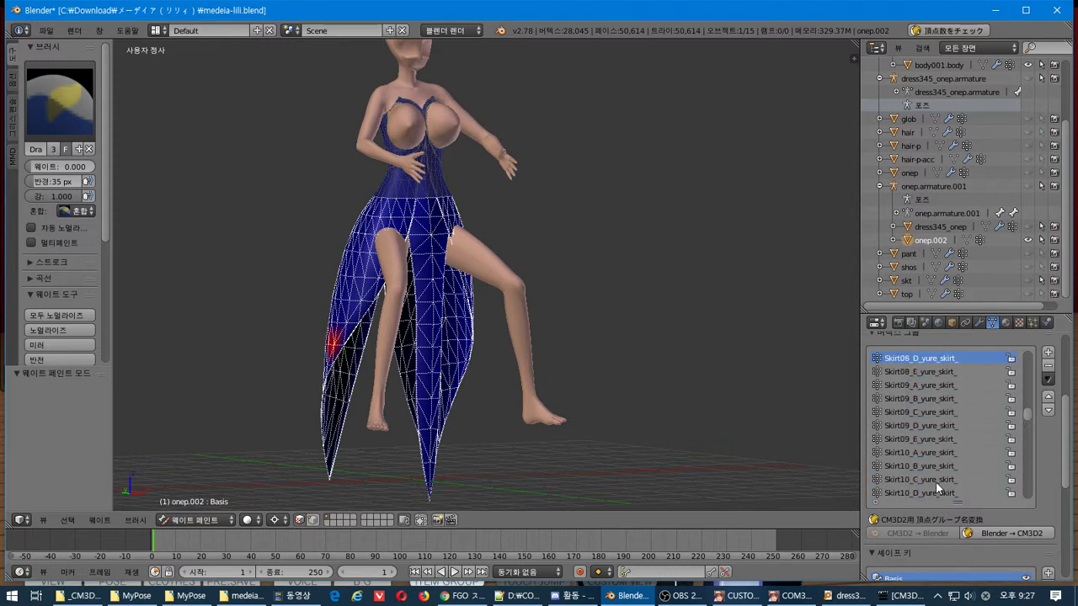
scroll(931, 482, "up", 20, "ctrl")
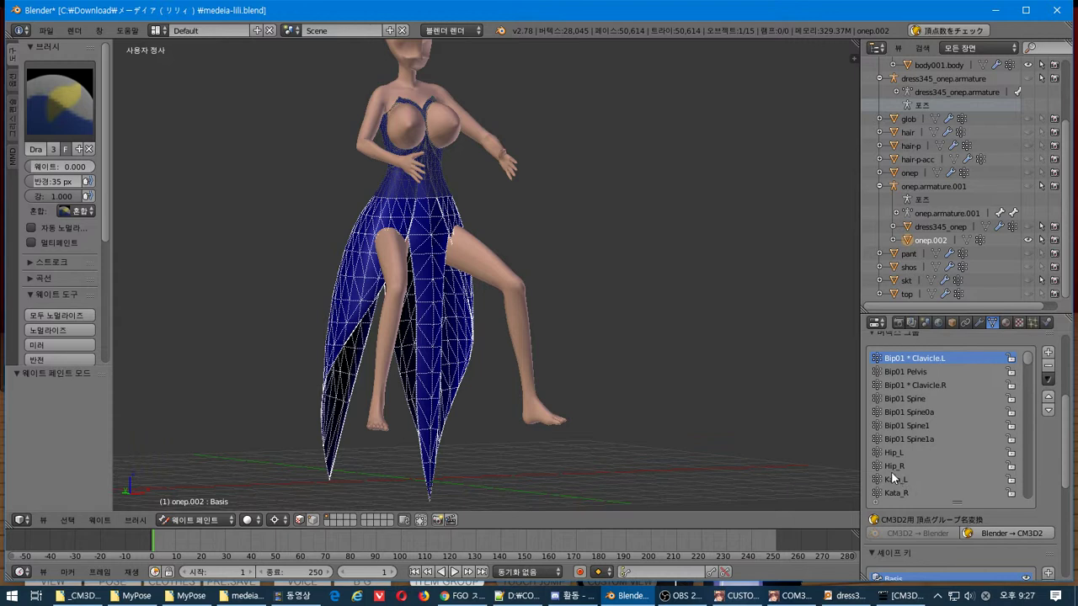
key("Up")
scroll(907, 411, "down", 2, "ctrl")
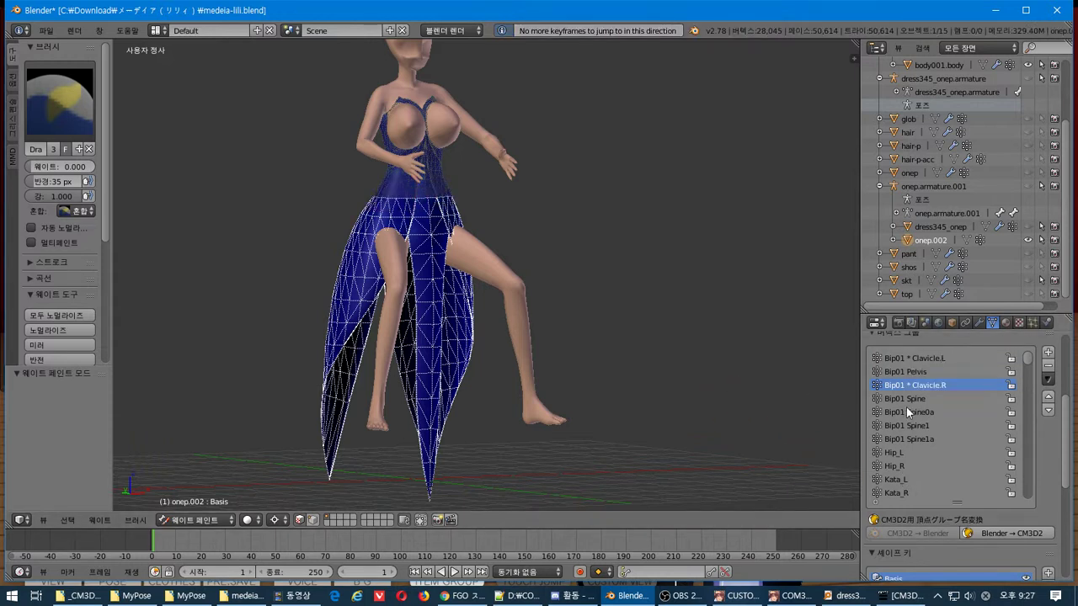
scroll(906, 407, "down", 8, "ctrl")
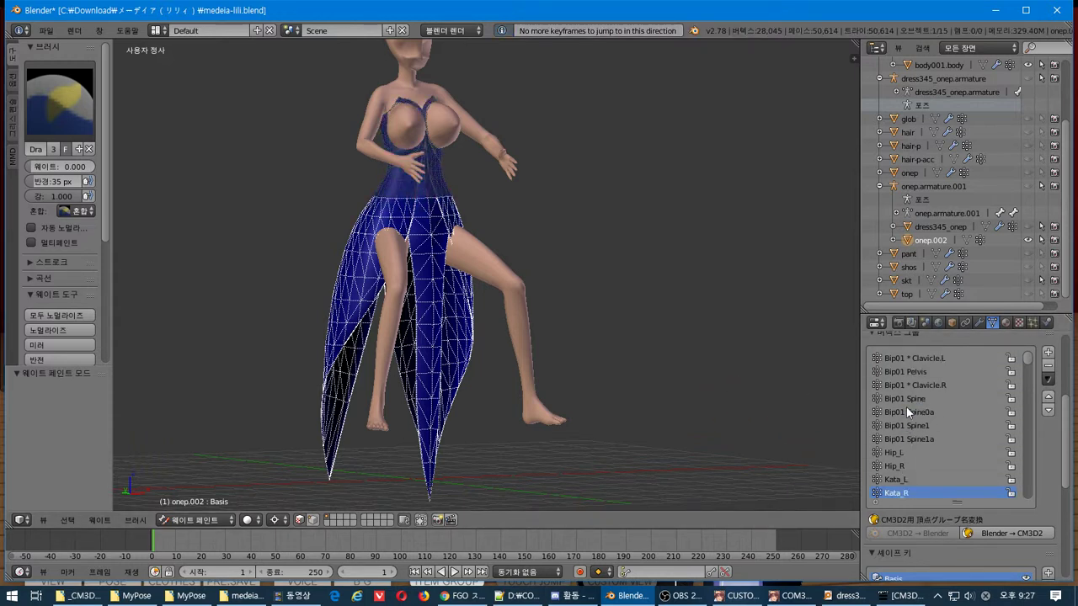
scroll(906, 406, "down", 20, "ctrl")
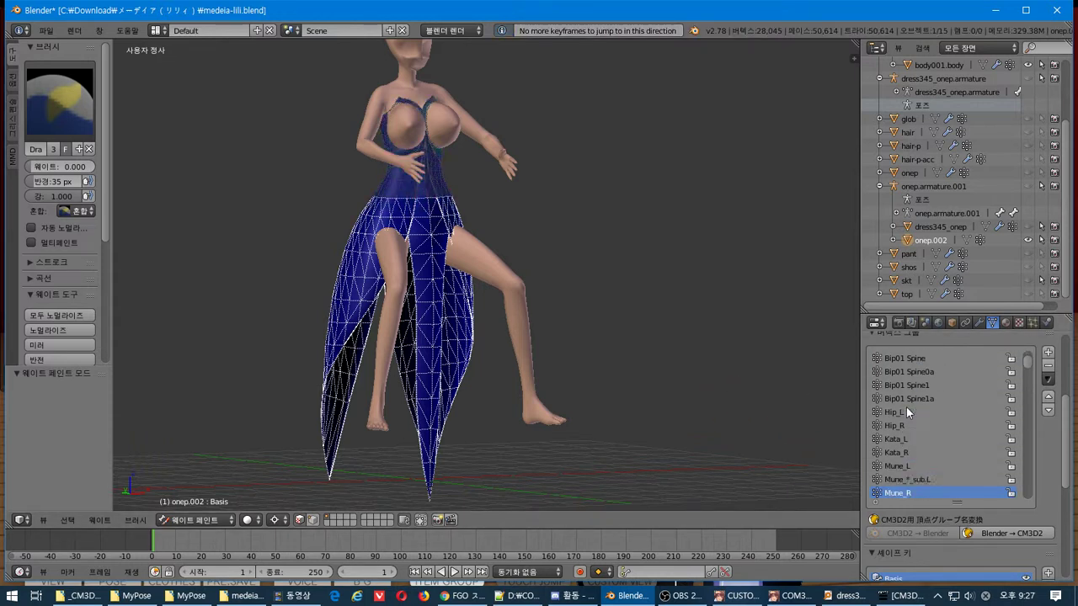
left_click(1028, 227)
left_click(1029, 230)
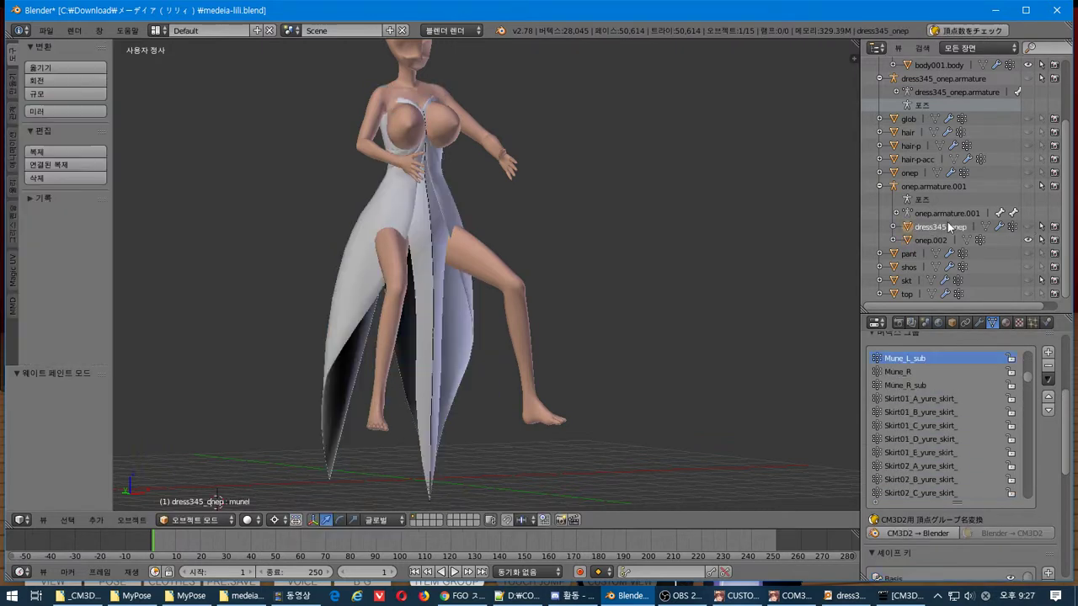
left_click(950, 227)
key("ctrl+z")
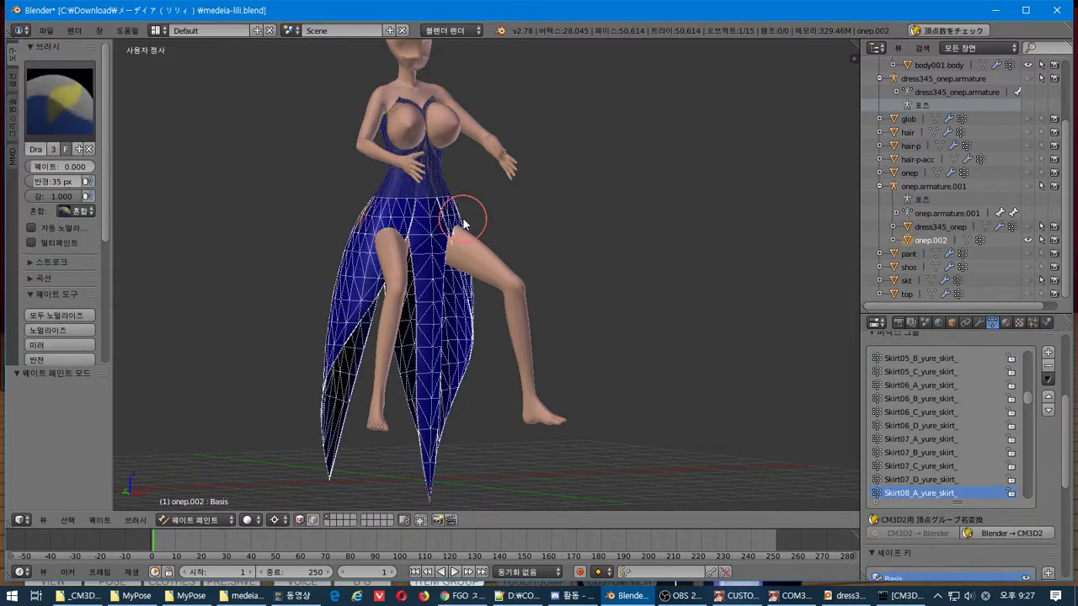
Clear onep.002's vertex selection in edit mode, select the whole skirt as linked geometry, and return to weight paint mode
middle_click_drag(460, 224, 443, 224)
key("Tab")
key("a")
key("Tab")
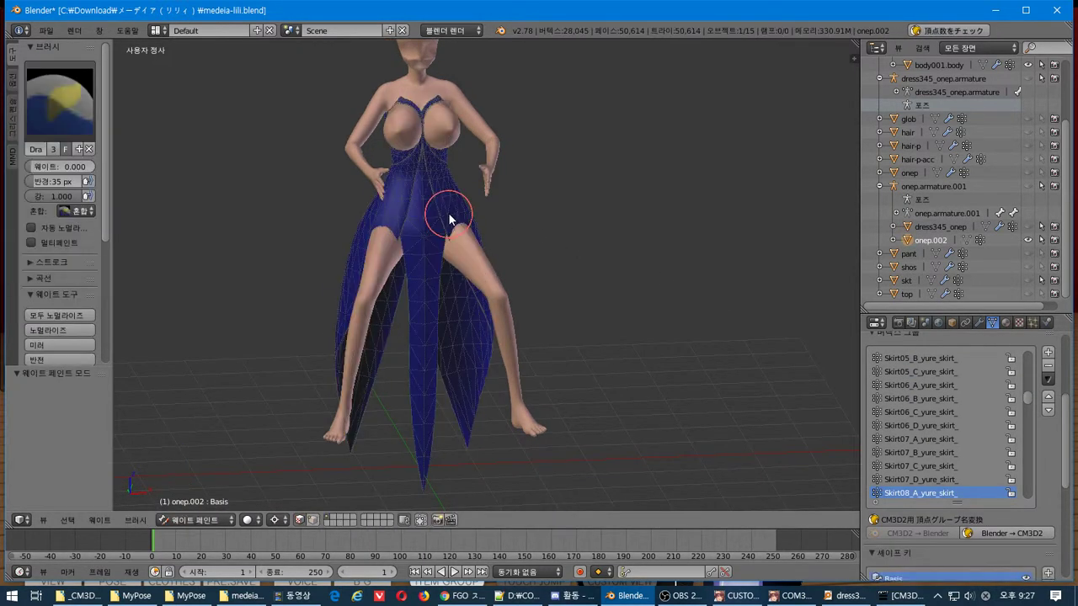
key("Tab")
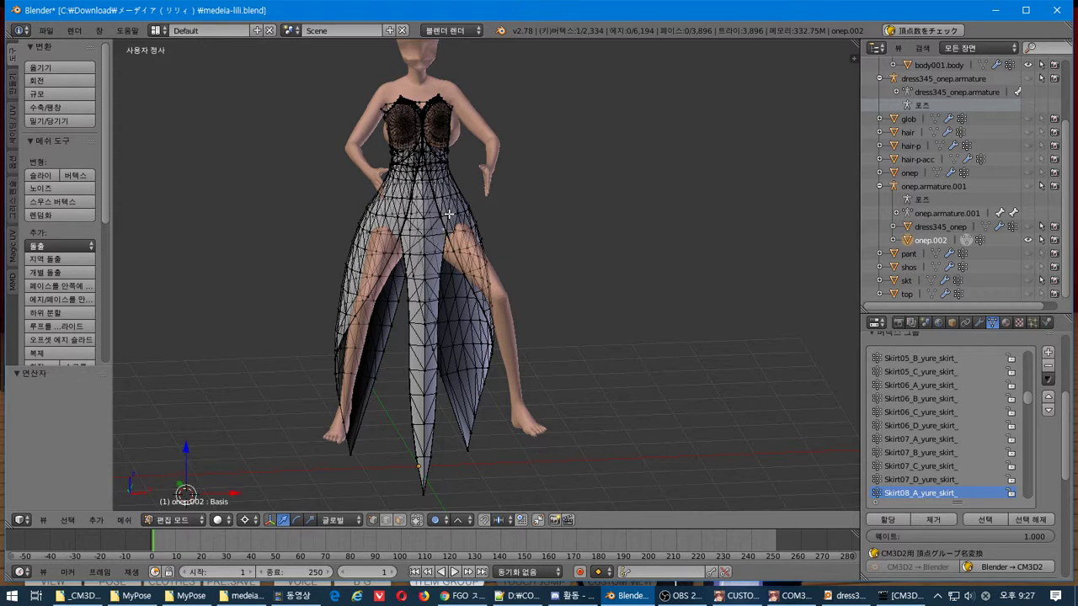
key("ctrl+l")
key("Tab")
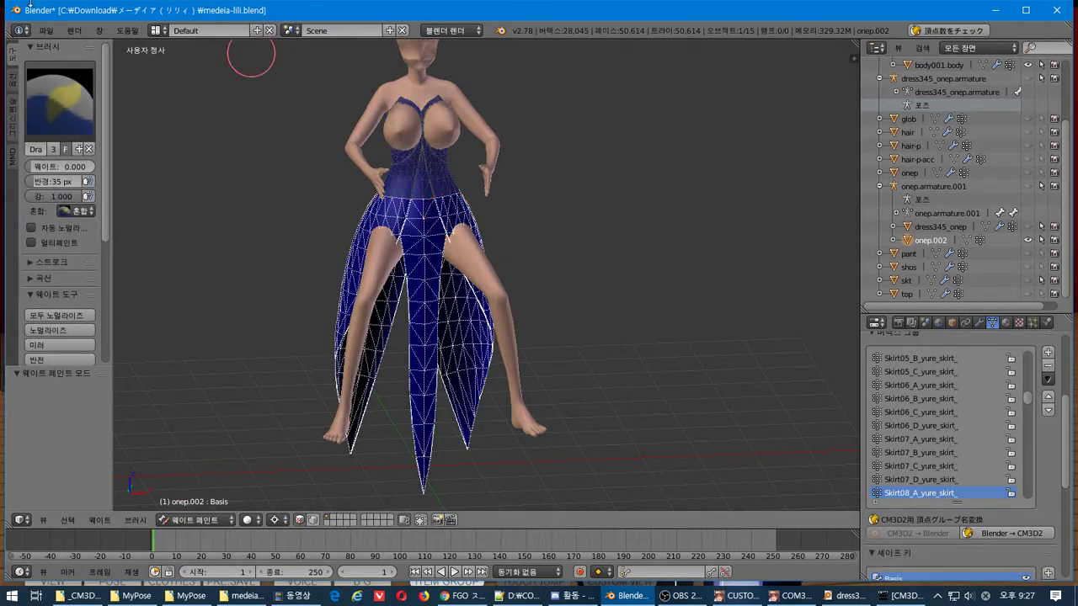
Export onep.002 as a CM3D2 model, overwriting medeia-lili-onep.model in the medeia-lili mod folder
left_click(46, 30)
mouse_move(101, 287)
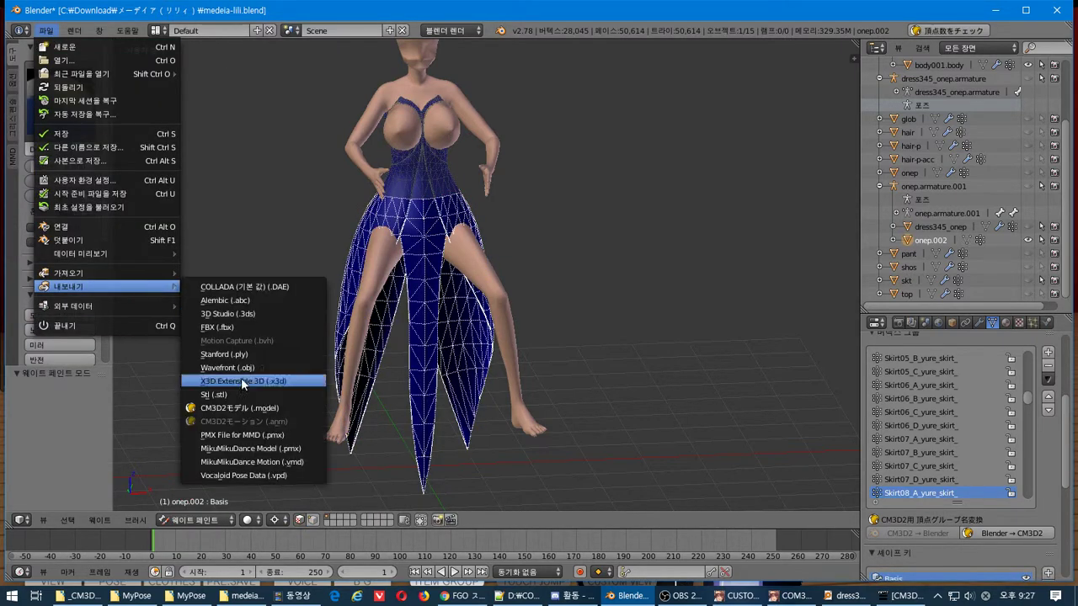
left_click(240, 407)
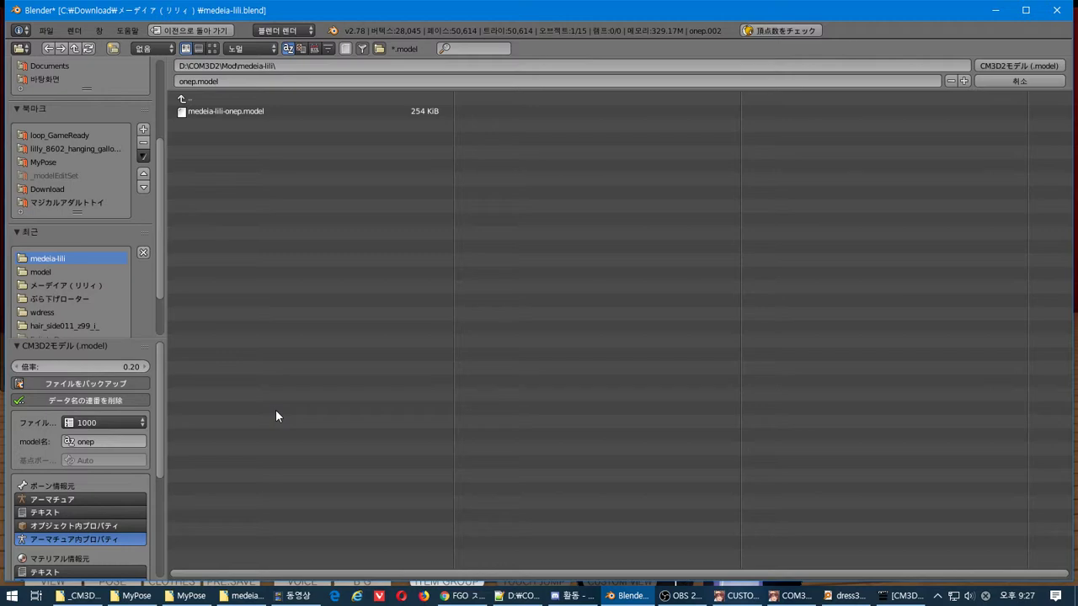
left_click(259, 115)
left_click(1012, 67)
Switch to the COM3D2 game and take the medeia-lili-onep dress off and on again to reload the exported model
key("alt+Tab")
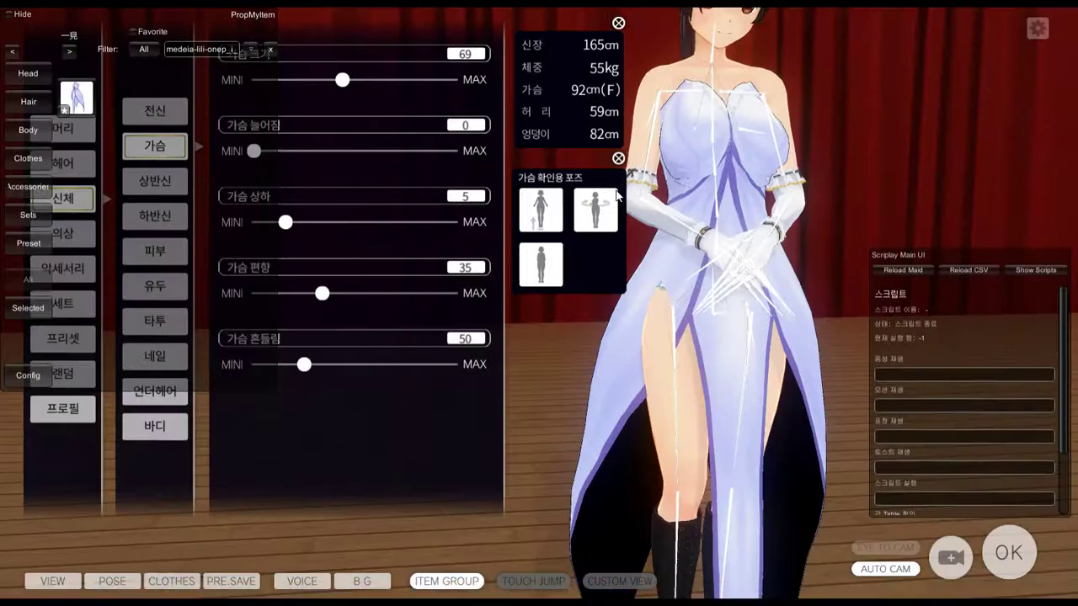
left_click(29, 309)
left_click(69, 89)
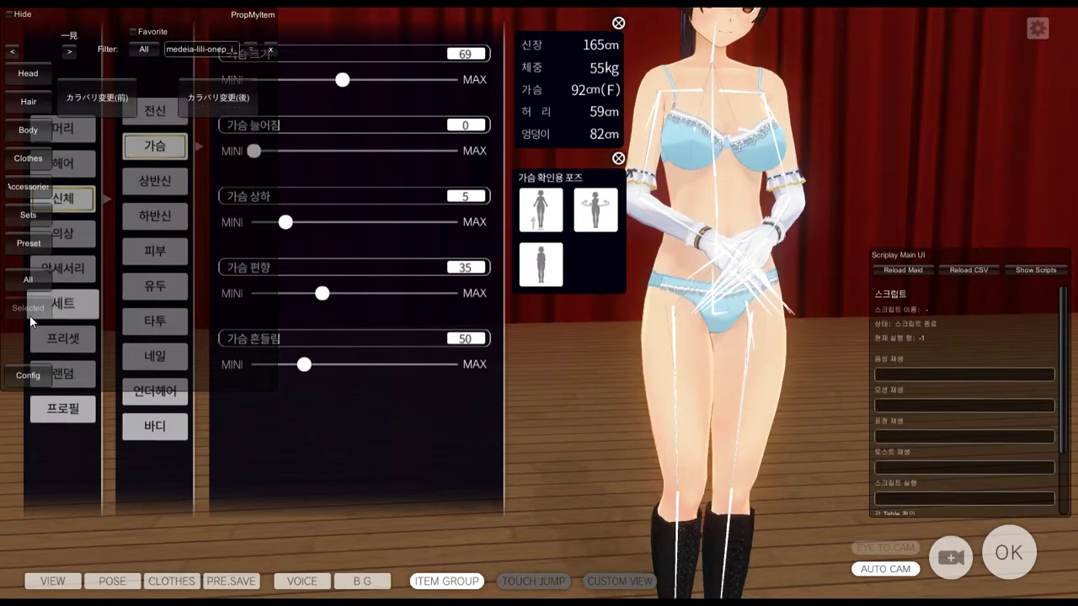
left_click(29, 315)
left_click(76, 97)
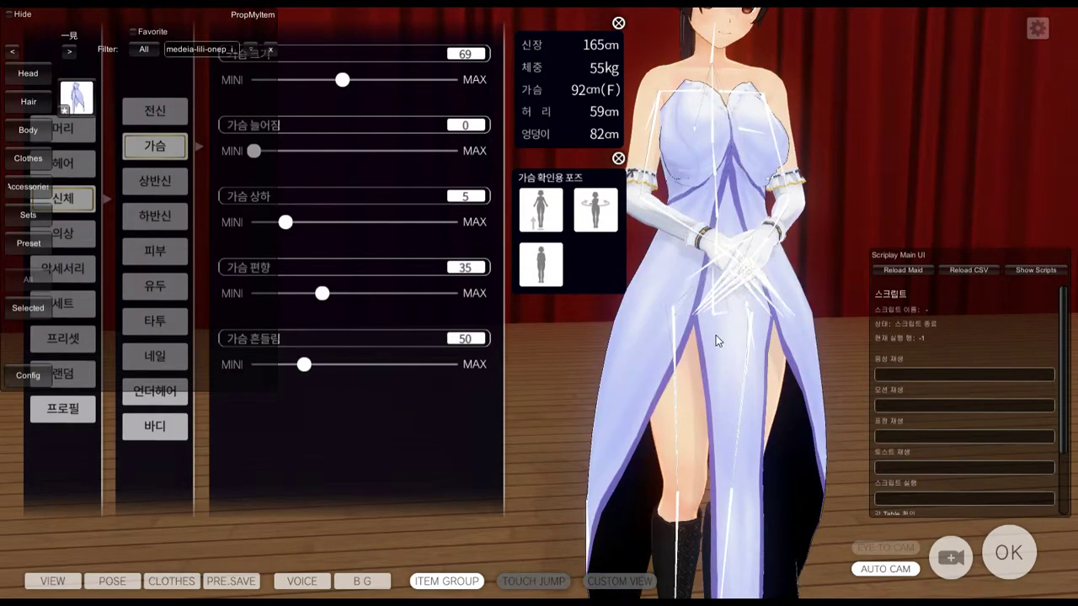